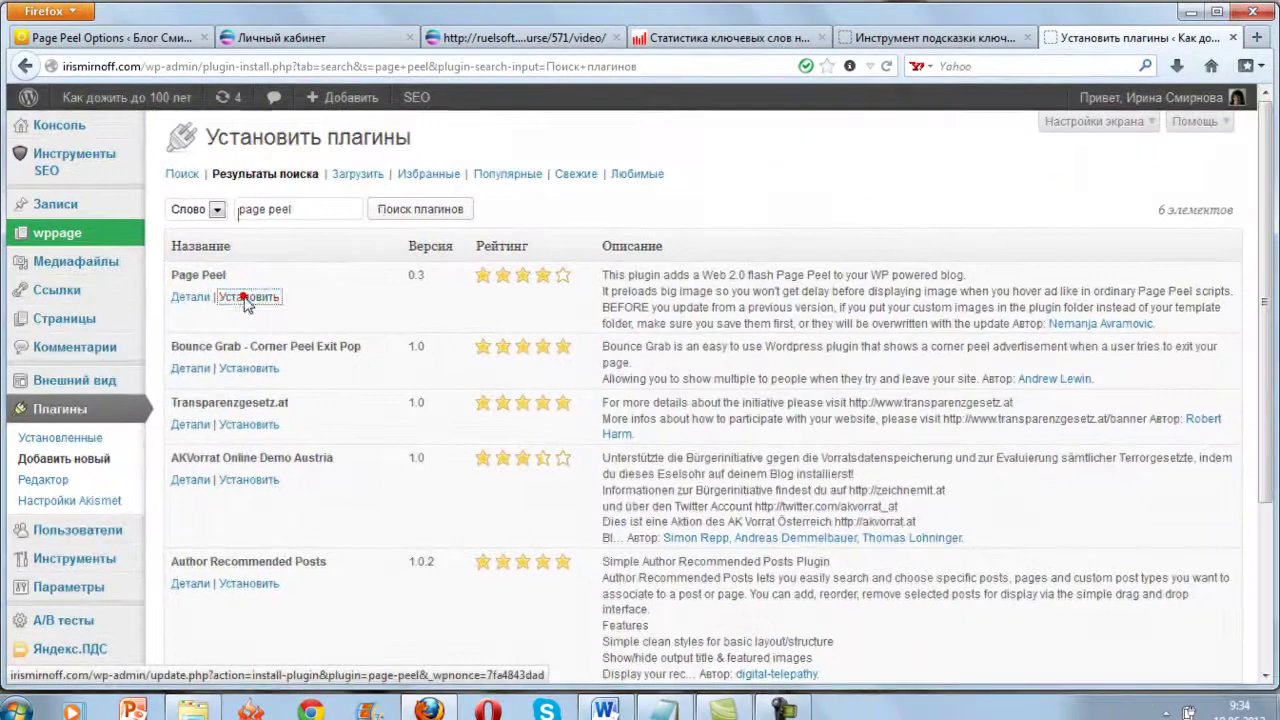
Install the Page Peel 0.3 plugin from the plugin search results and activate it.
left_click(360, 332)
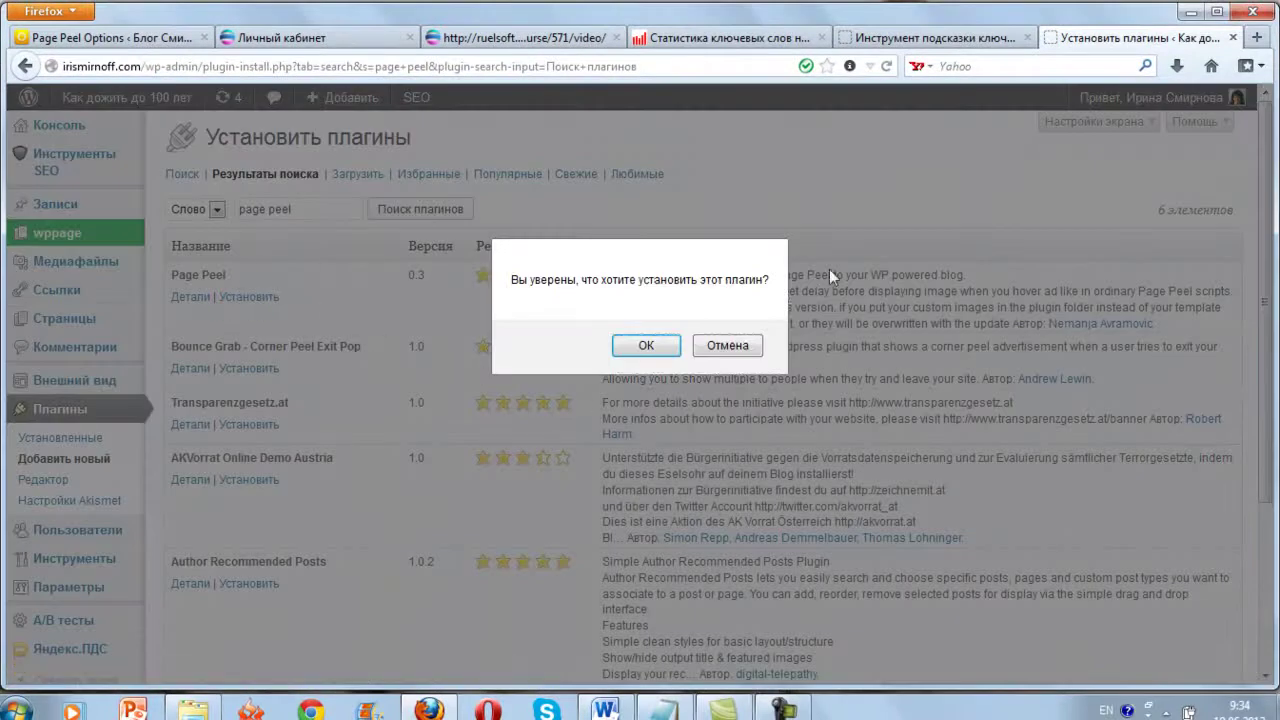
left_click(632, 346)
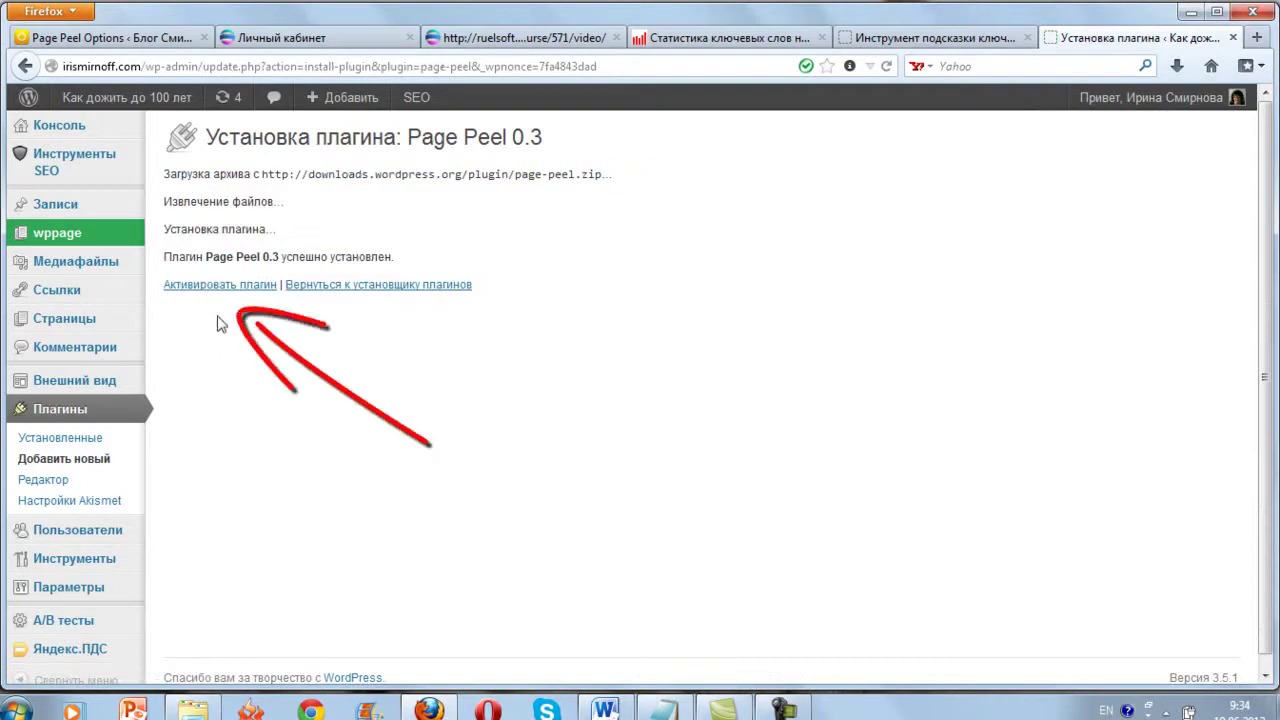
left_click(217, 285)
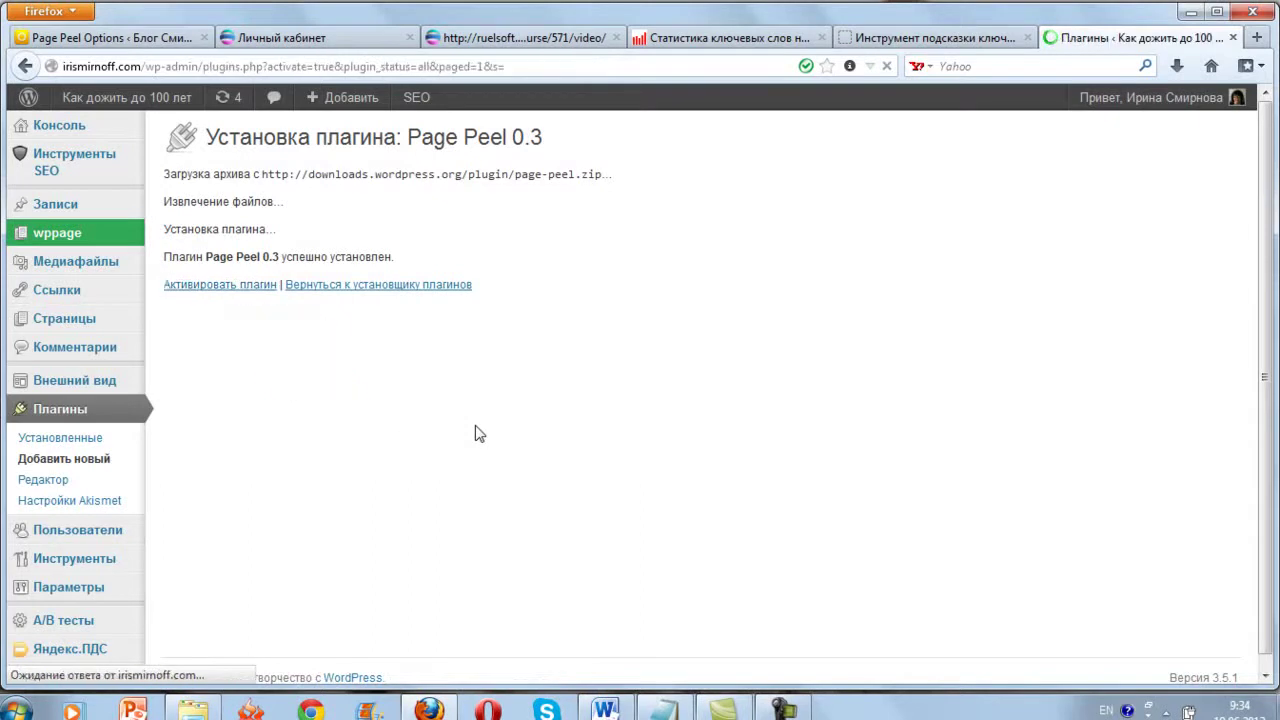
Open the Page Peel Options settings page to view its ad and image URL fields.
scroll(434, 395, "down", 2)
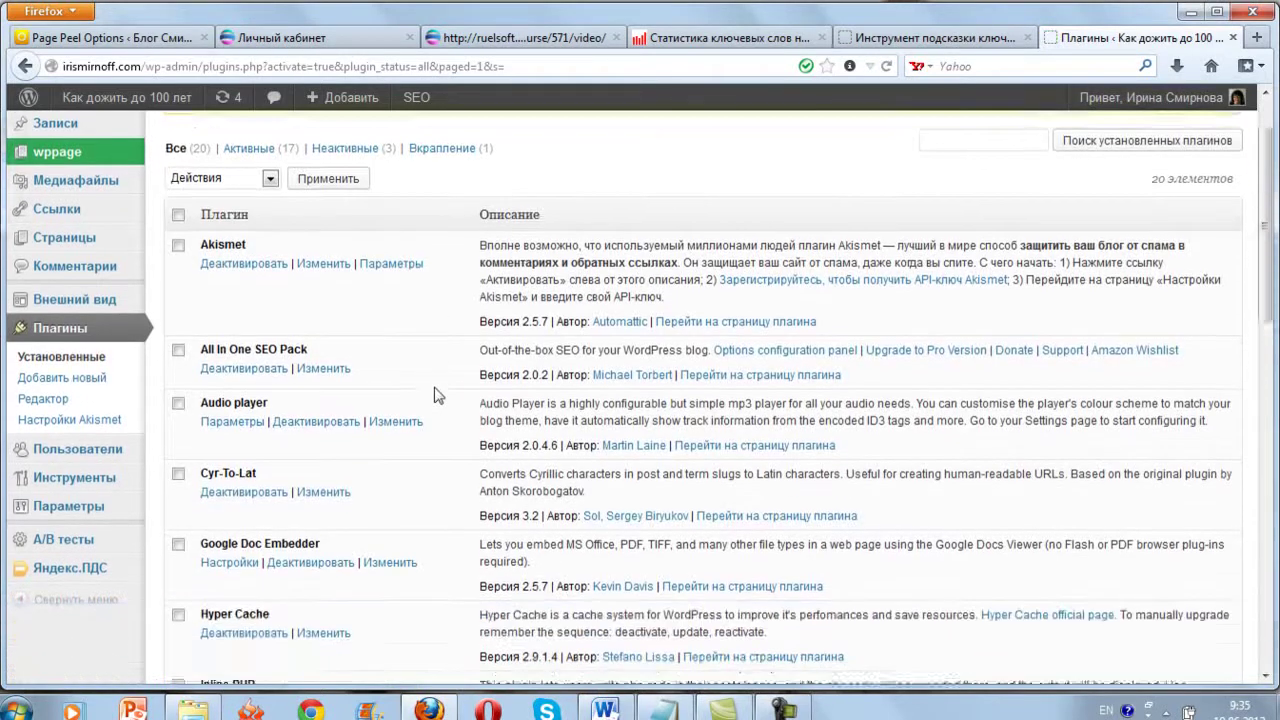
mouse_move(100, 482)
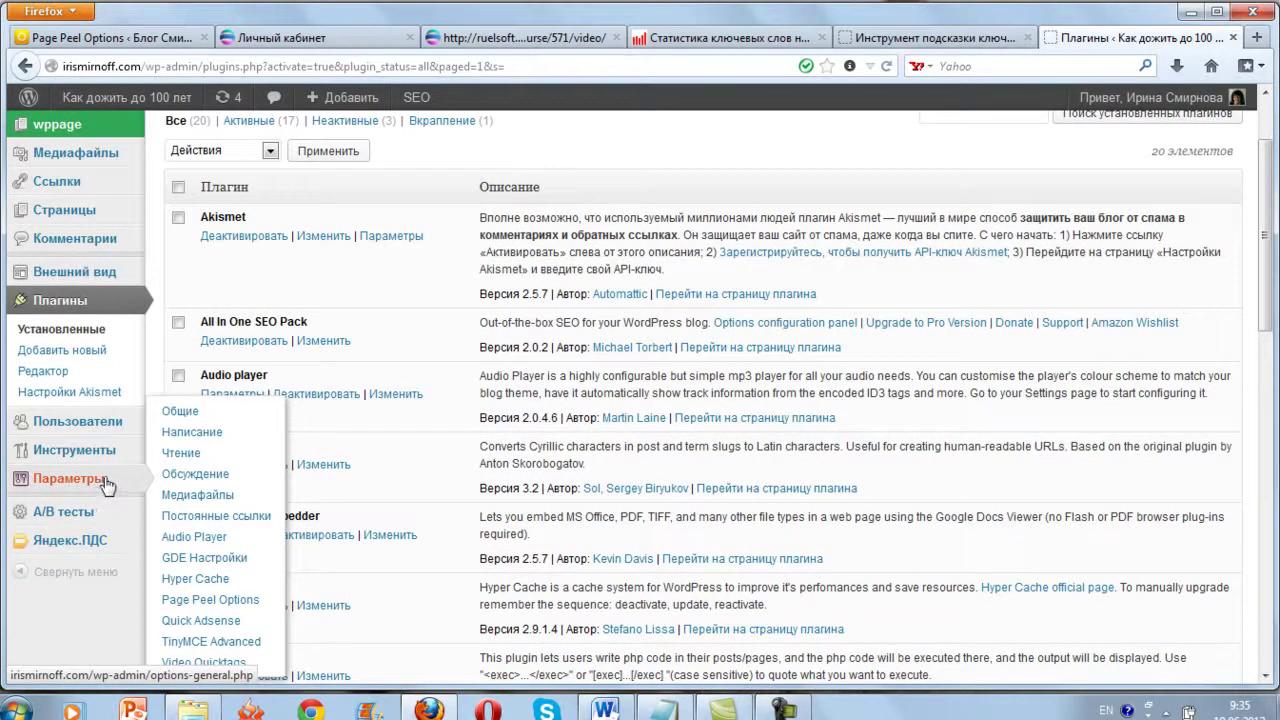
left_click(176, 600)
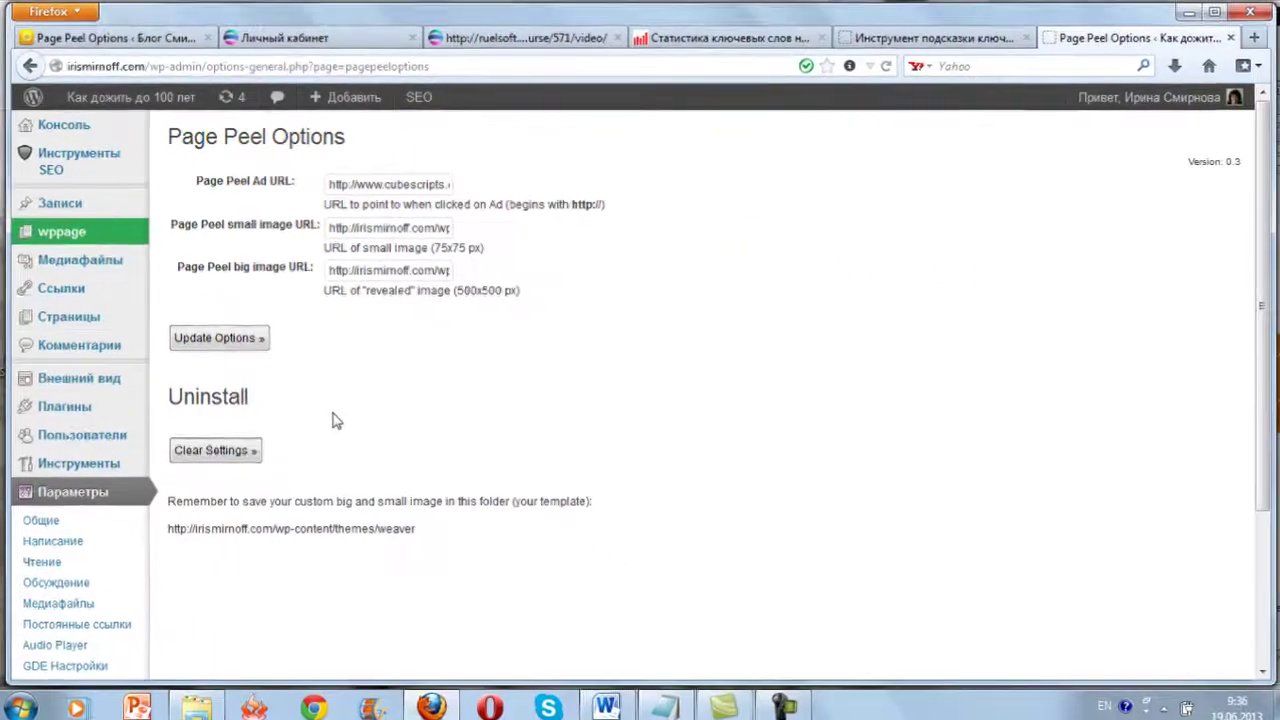
Upload the 75 x 75 image page peel3 from the desktop to the WordPress media library.
mouse_move(120, 258)
left_click(170, 261)
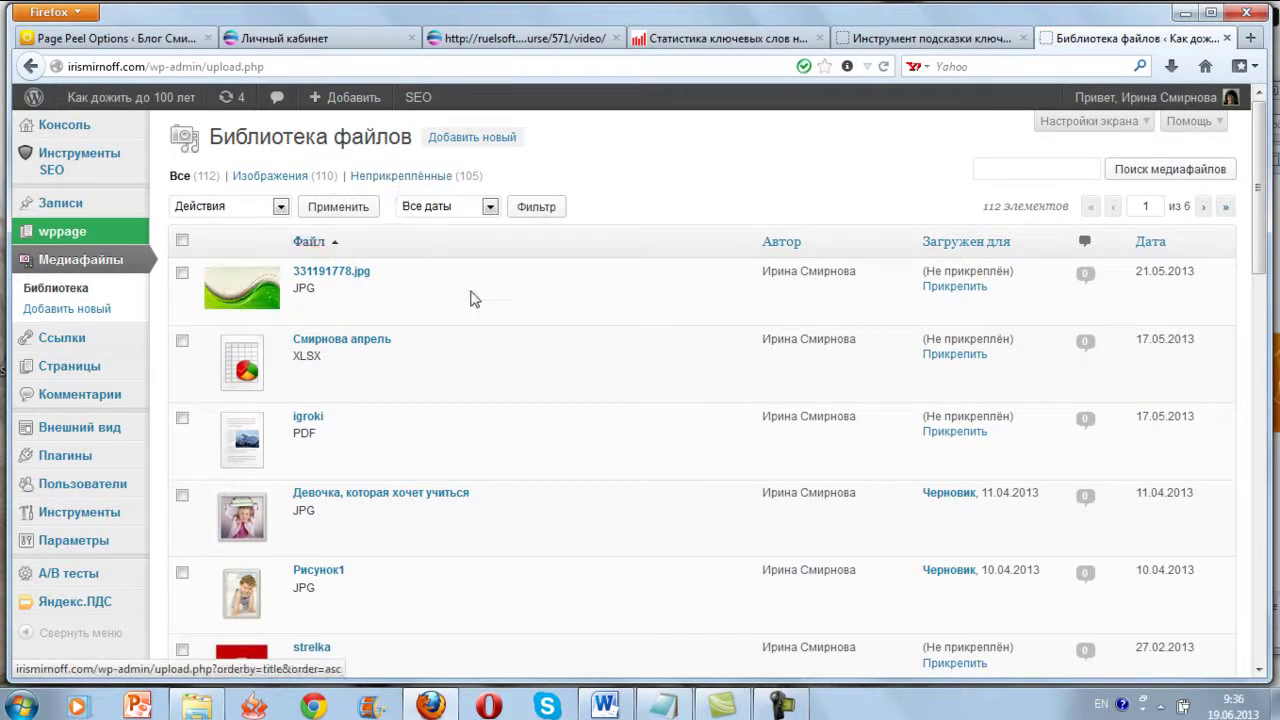
left_click(466, 143)
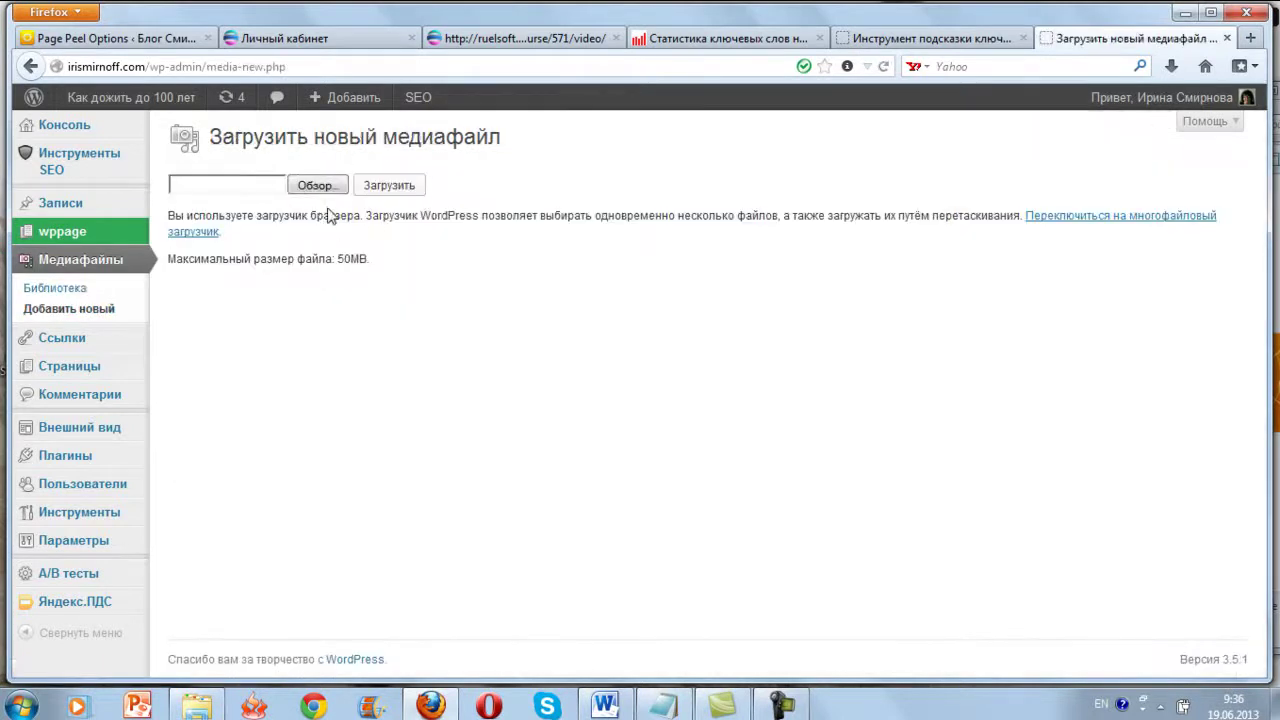
left_click(315, 185)
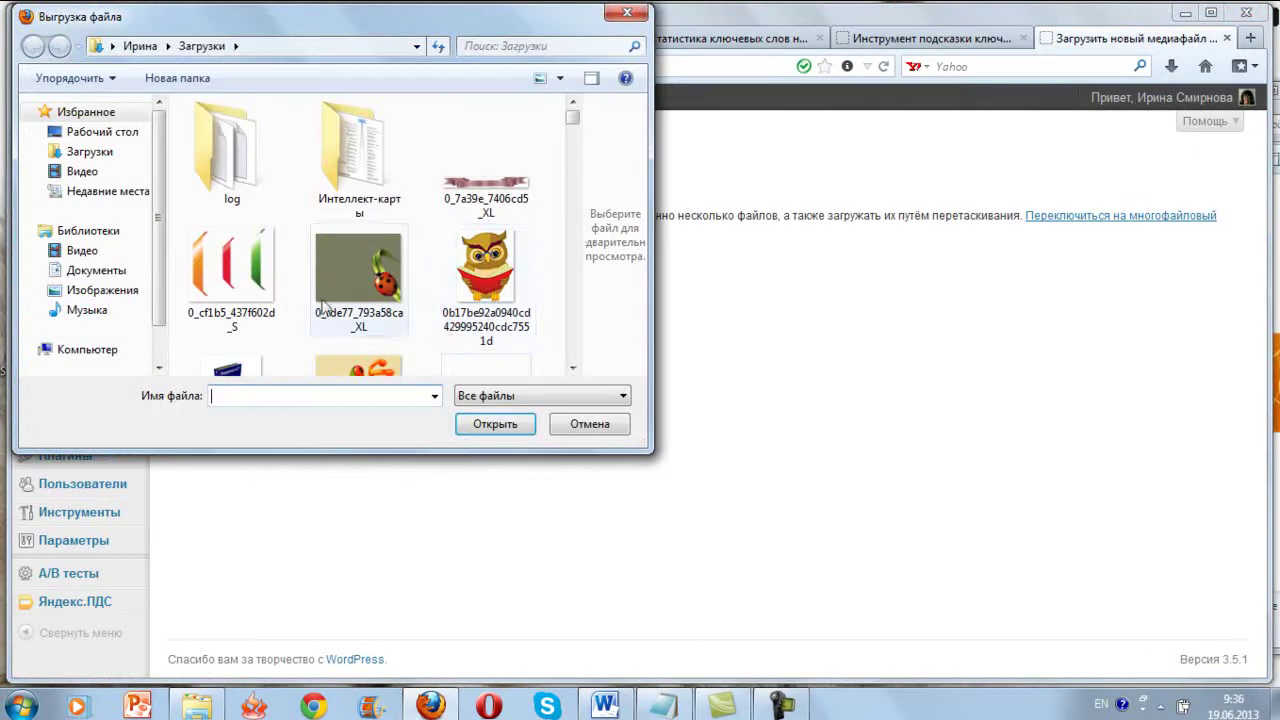
left_click(107, 133)
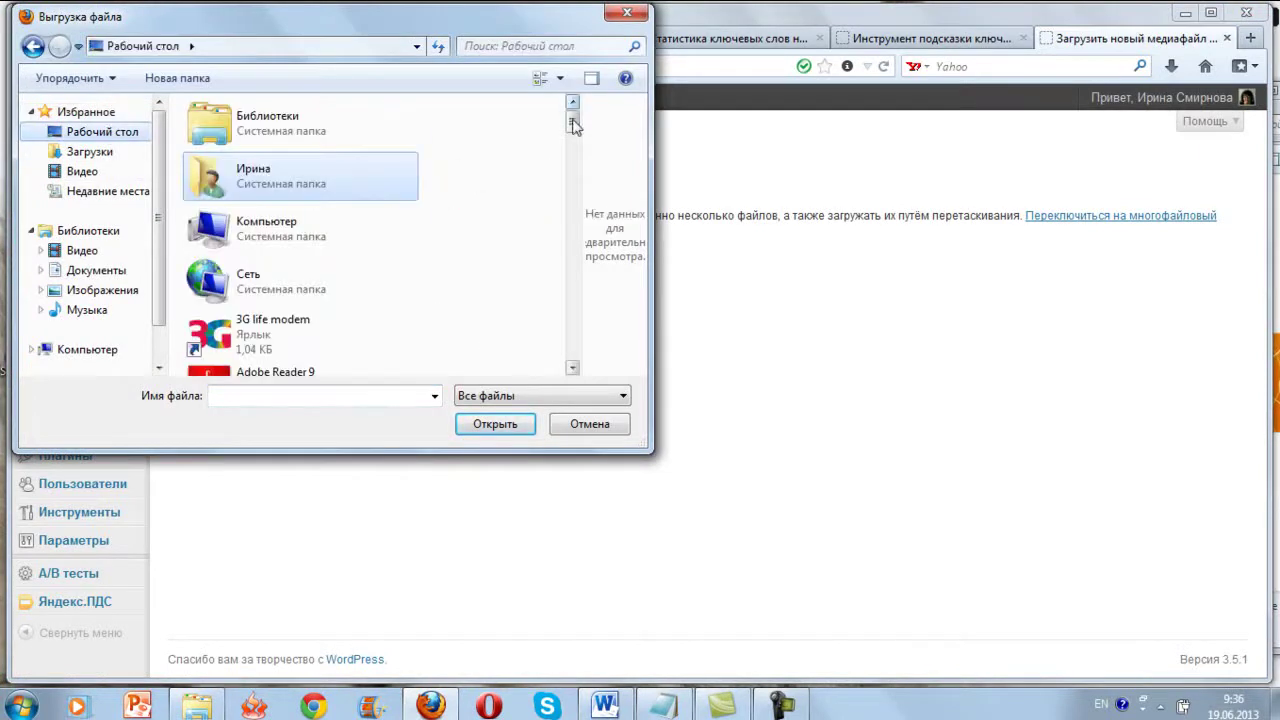
left_click_drag(574, 122, 574, 289)
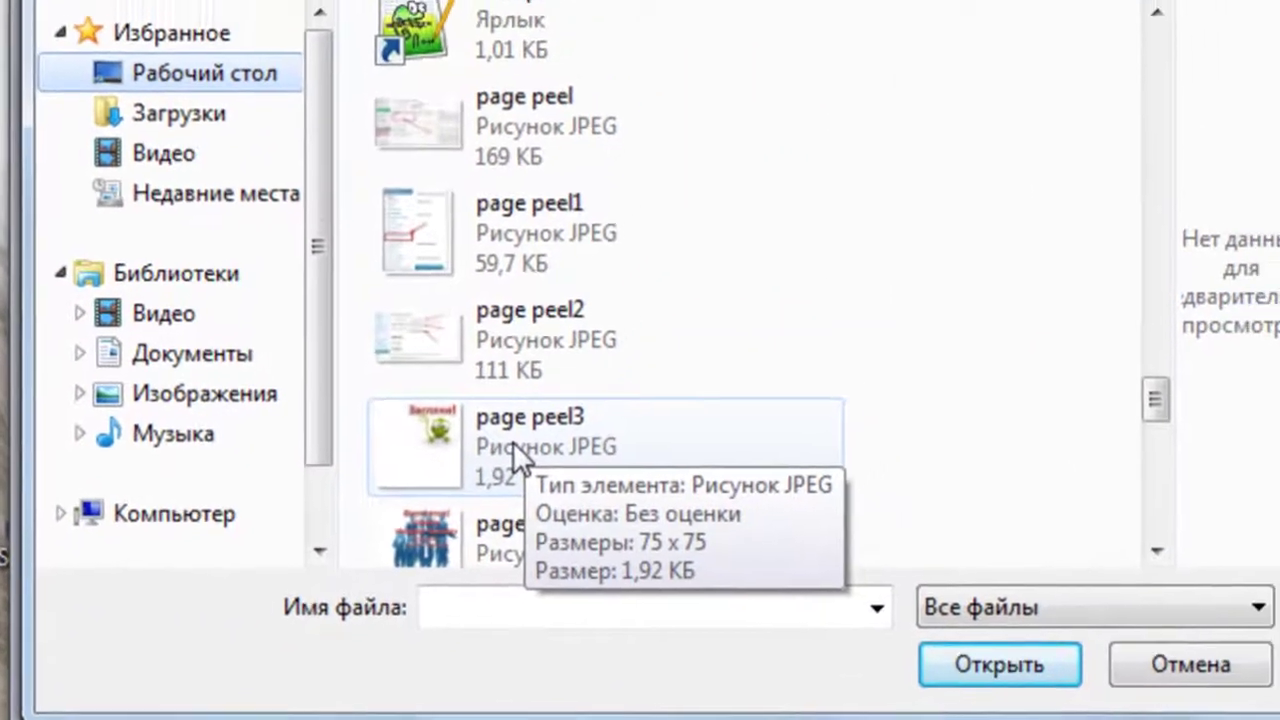
double_click(535, 421)
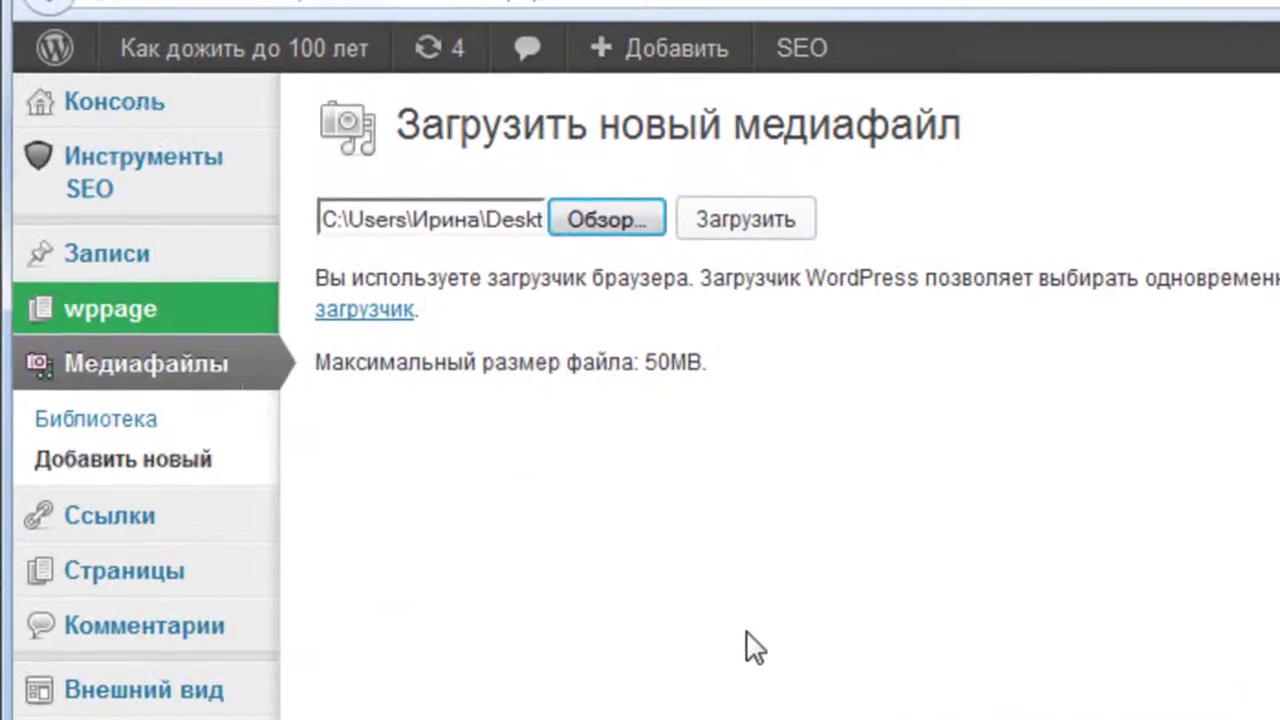
left_click(730, 217)
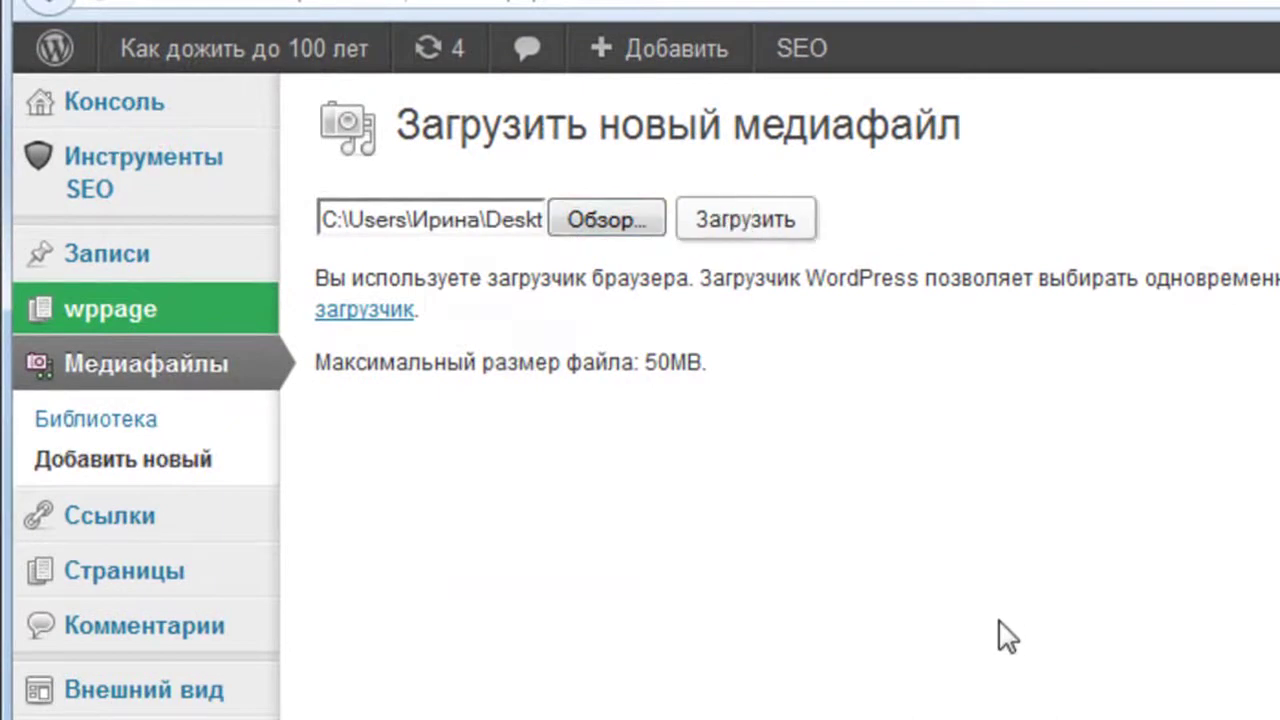
mouse_move(720, 450)
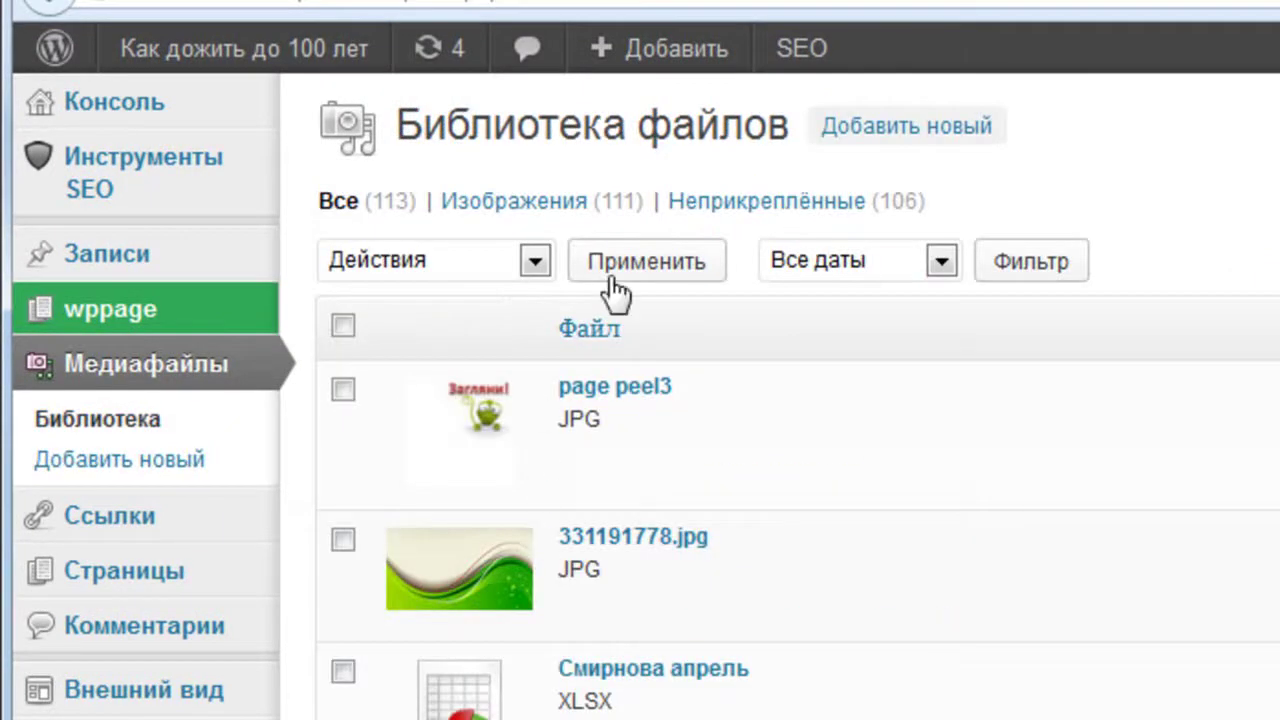
Upload the image page peel4 from the same desktop folder as a new media file.
left_click(866, 122)
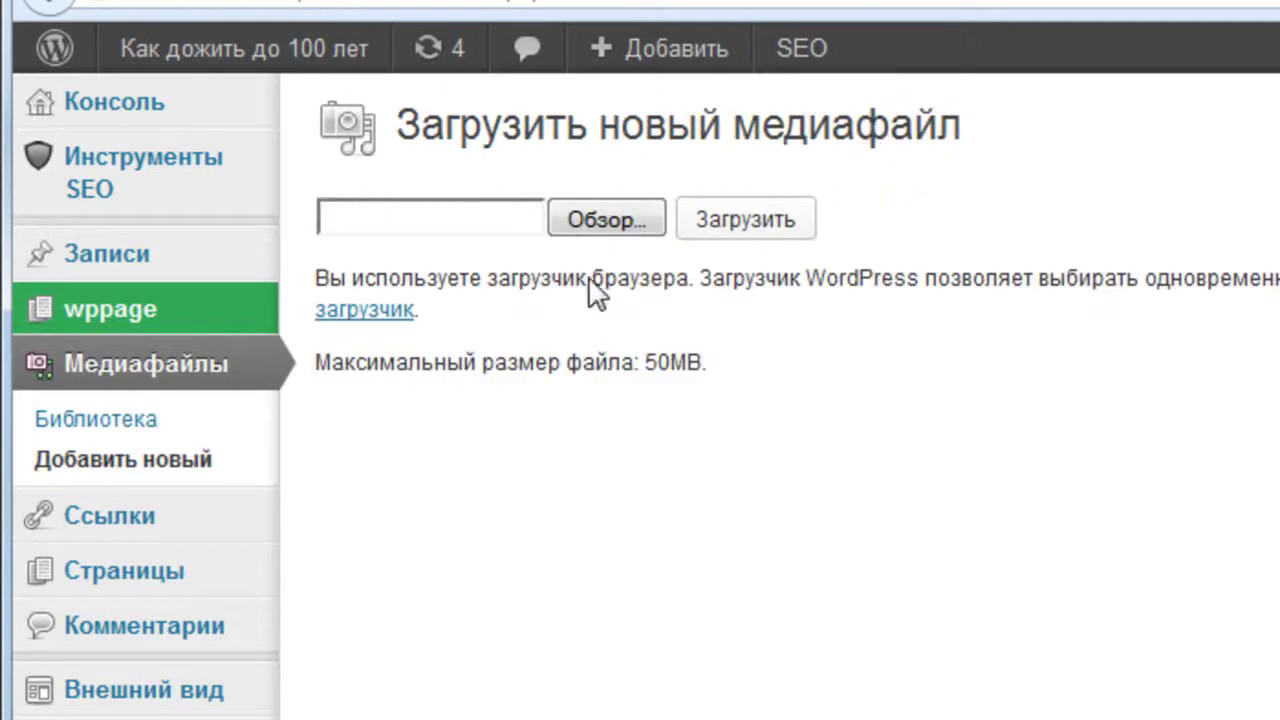
left_click(606, 216)
left_click_drag(1100, 106, 1100, 460)
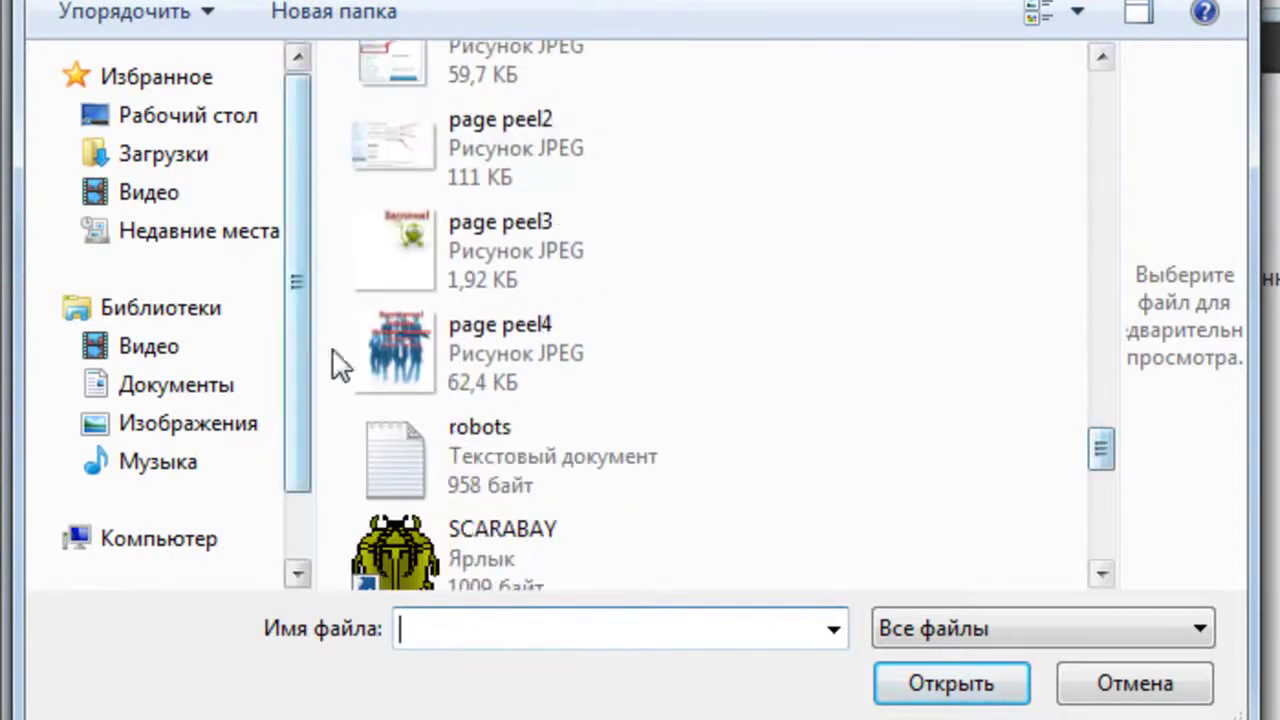
left_click(413, 365)
double_click(413, 365)
left_click(743, 212)
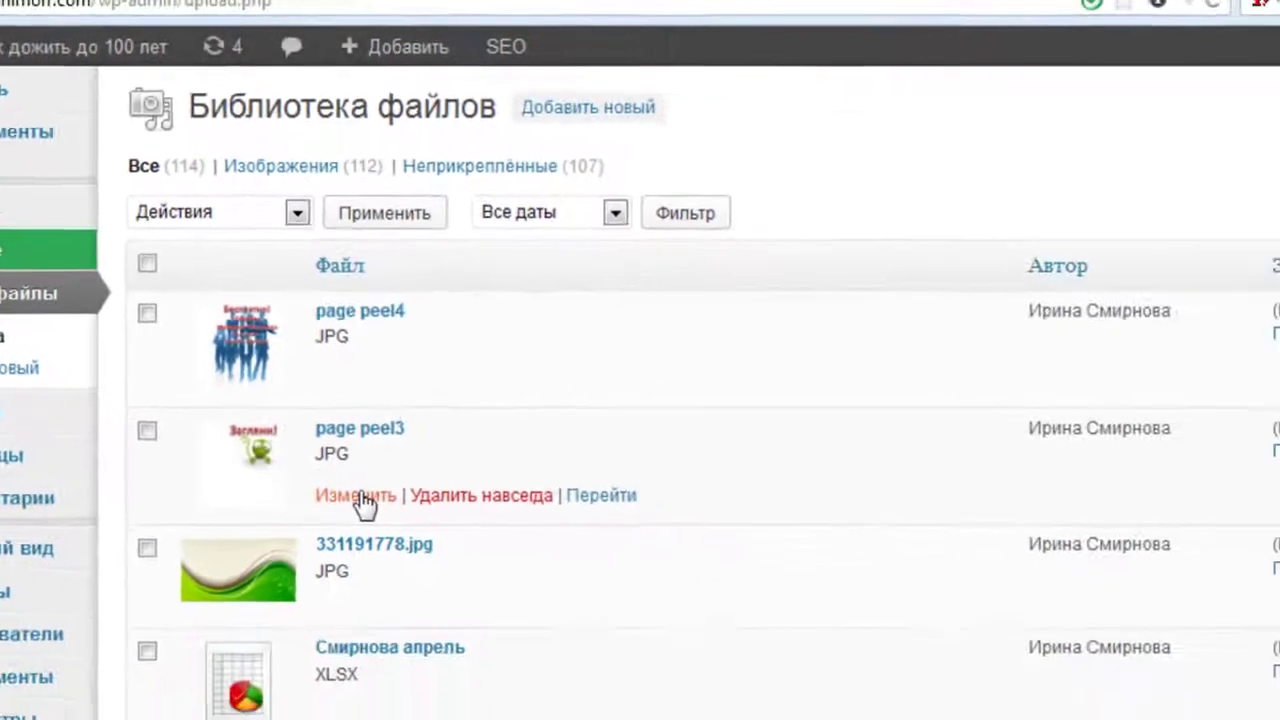
Copy the file URL of page peel3 from its media details into Notepad, below the schoolbiz link, leaving a blank line between them.
left_click(360, 496)
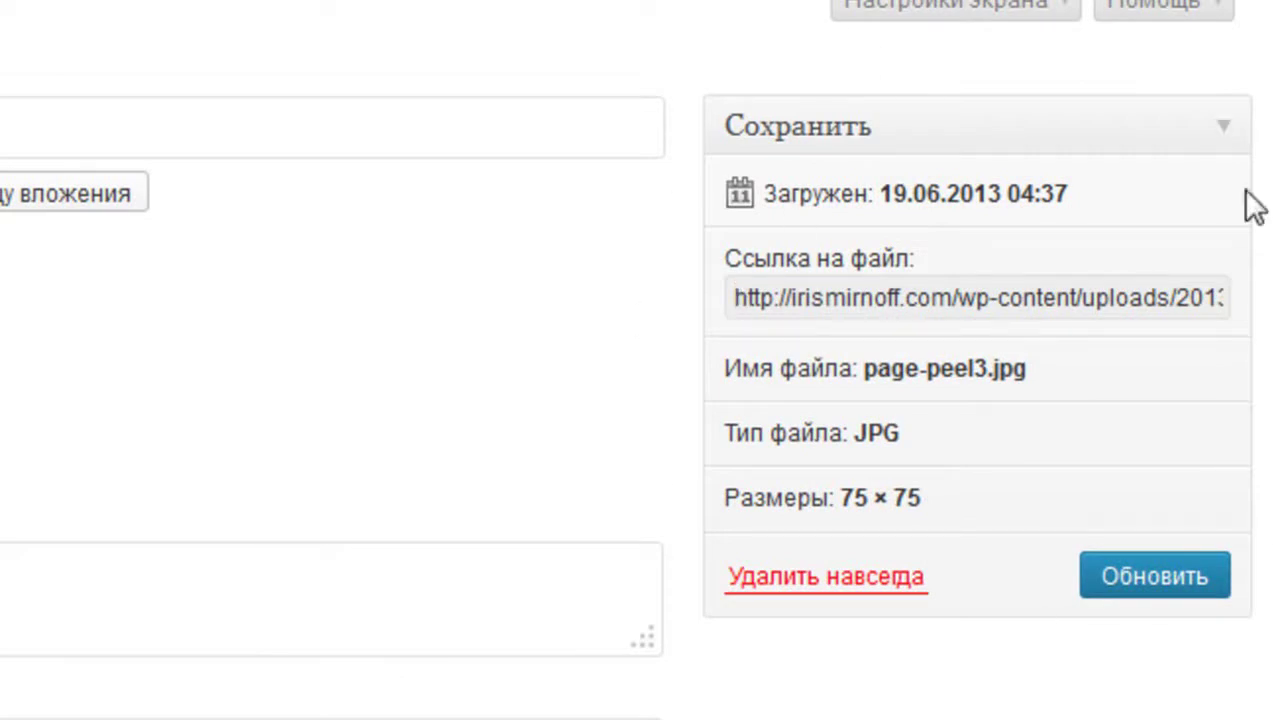
left_click_drag(731, 295, 1262, 290)
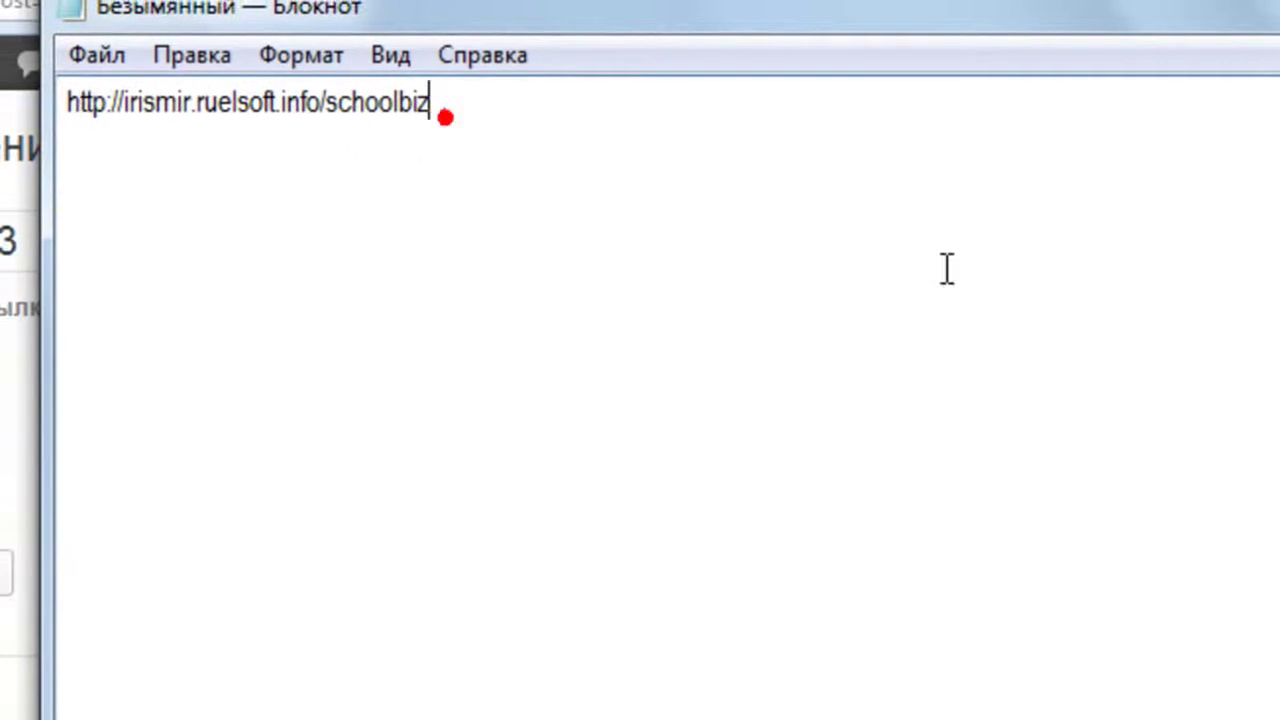
key("Return")
key("Return")
type("http://irismirnoff.com/wp-content/uploads/2013/06/page-peel3.jpg")
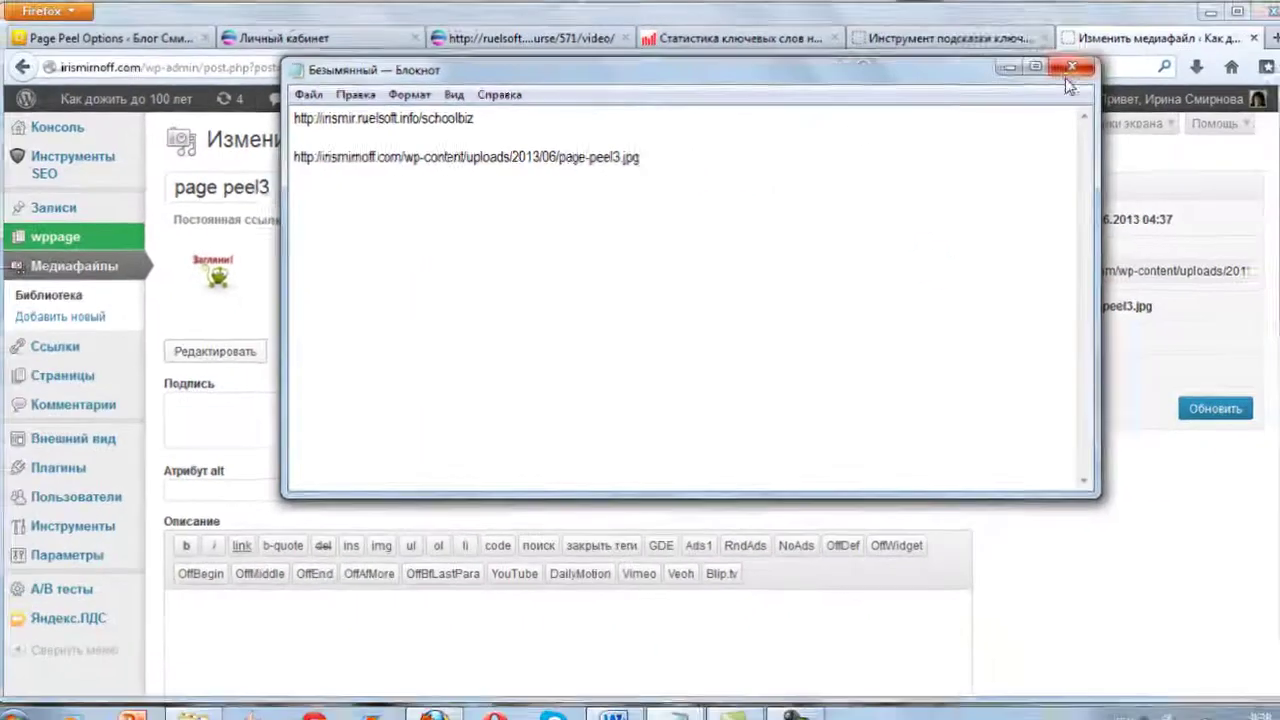
left_click(1227, 37)
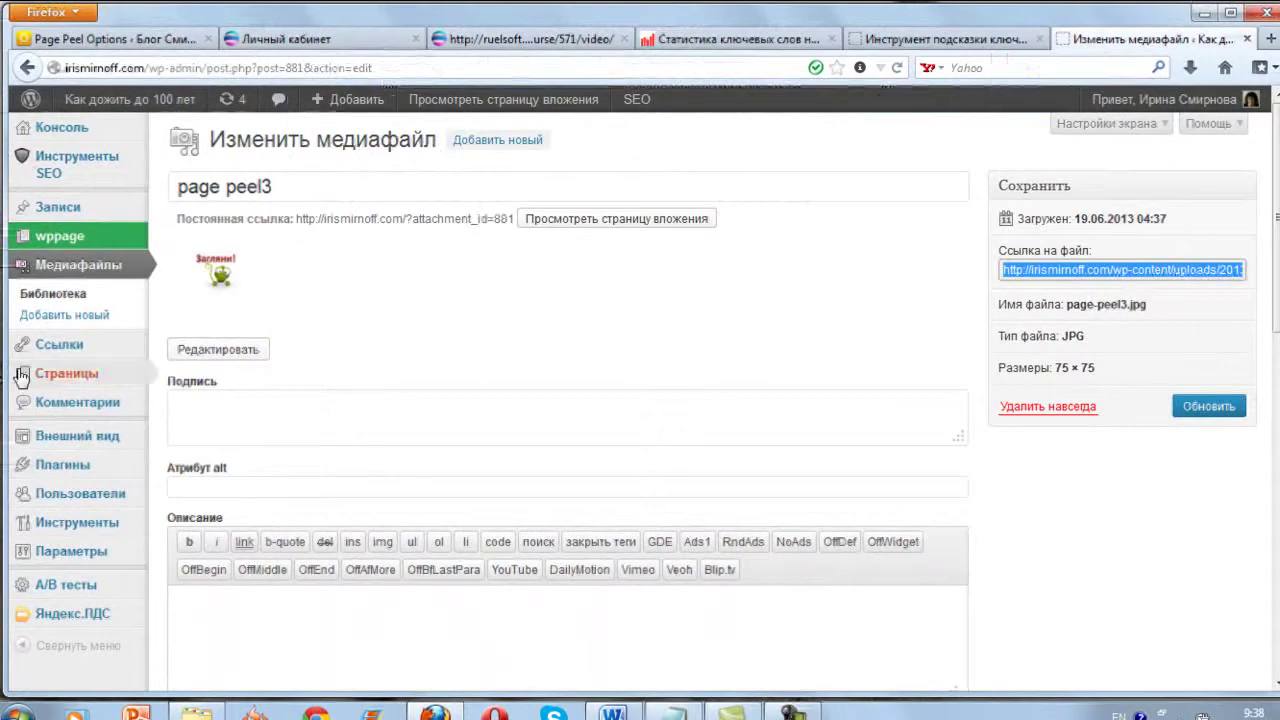
Copy the file URL of page peel4 from its media details into the Notepad list, below the page-peel3.jpg link.
left_click(35, 293)
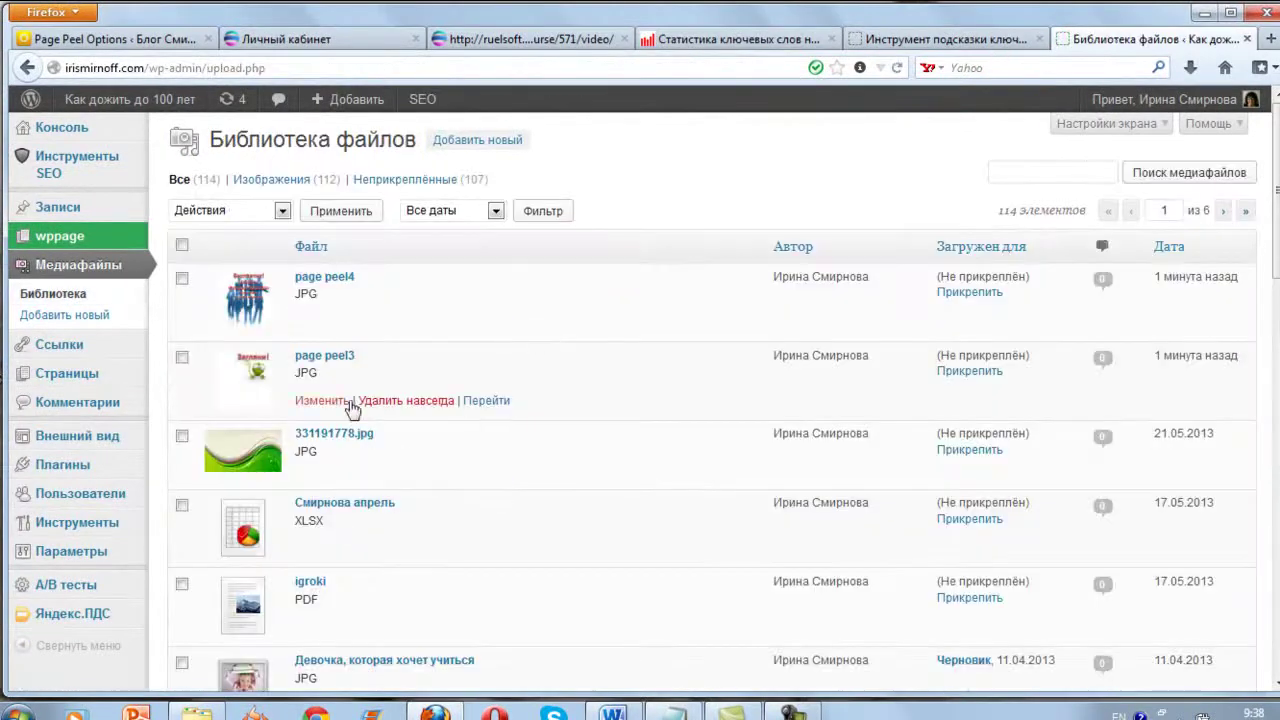
left_click(315, 321)
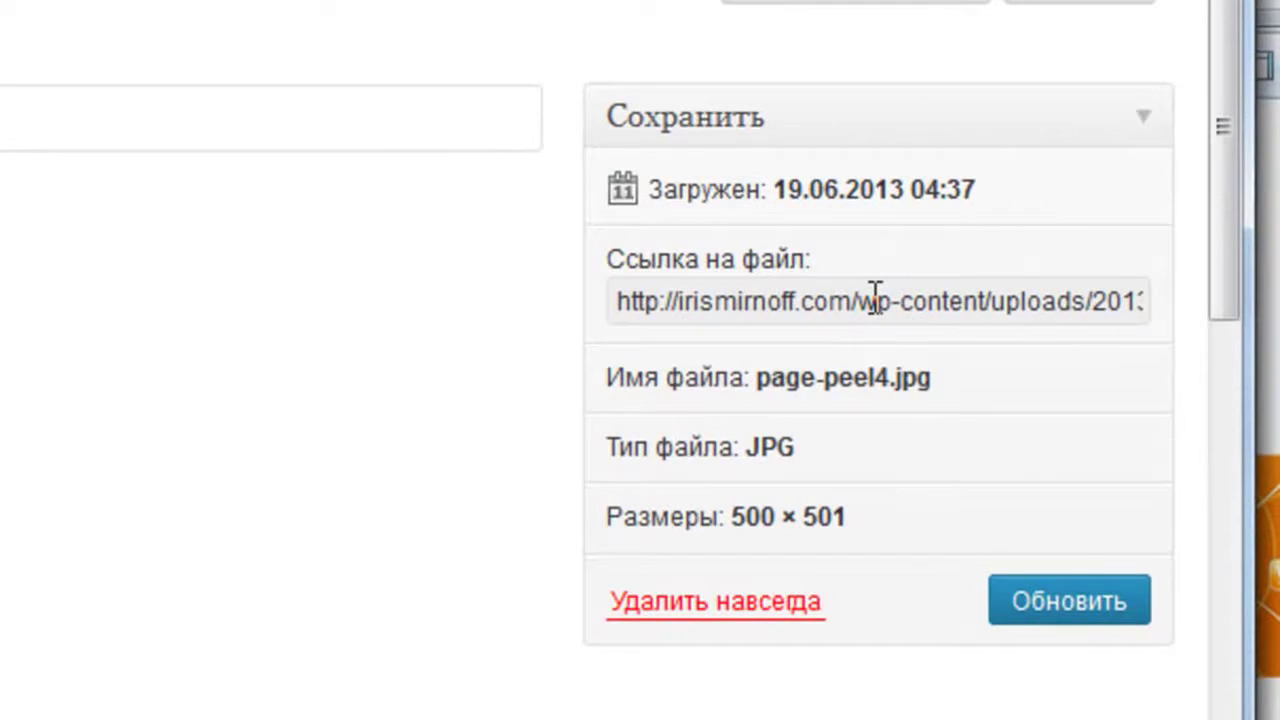
right_click(875, 297)
left_click(852, 584)
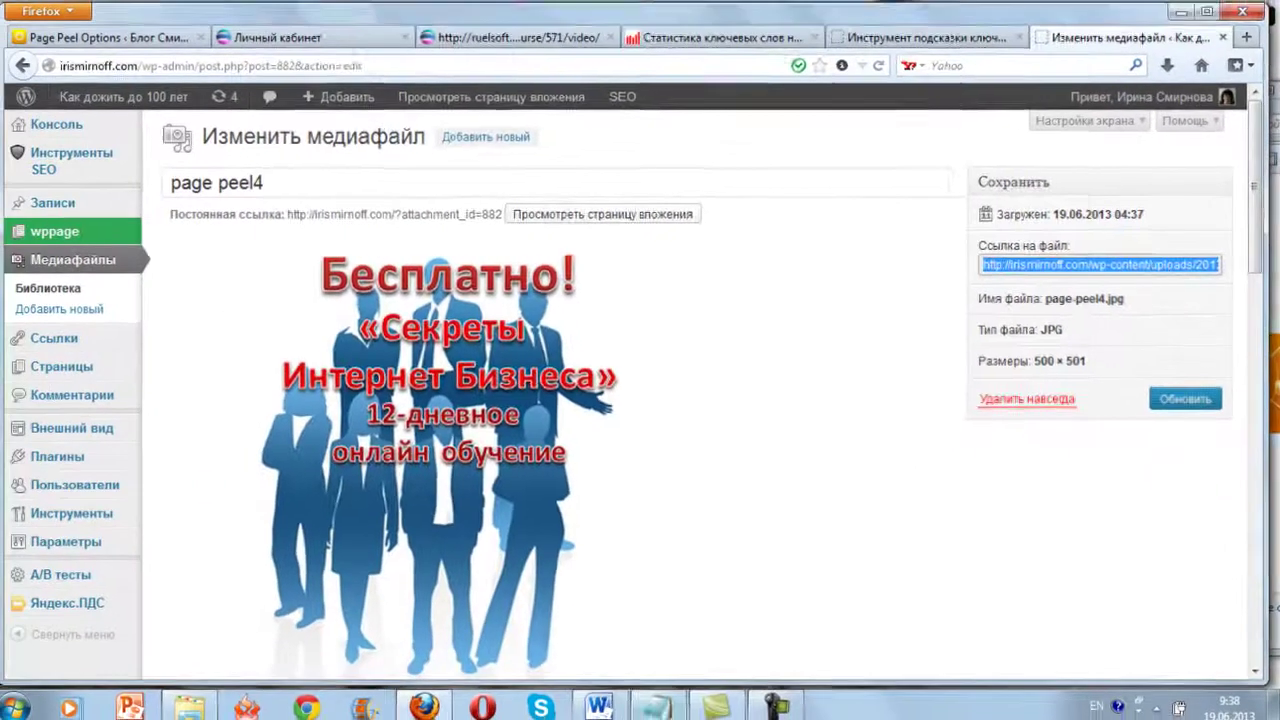
left_click(648, 707)
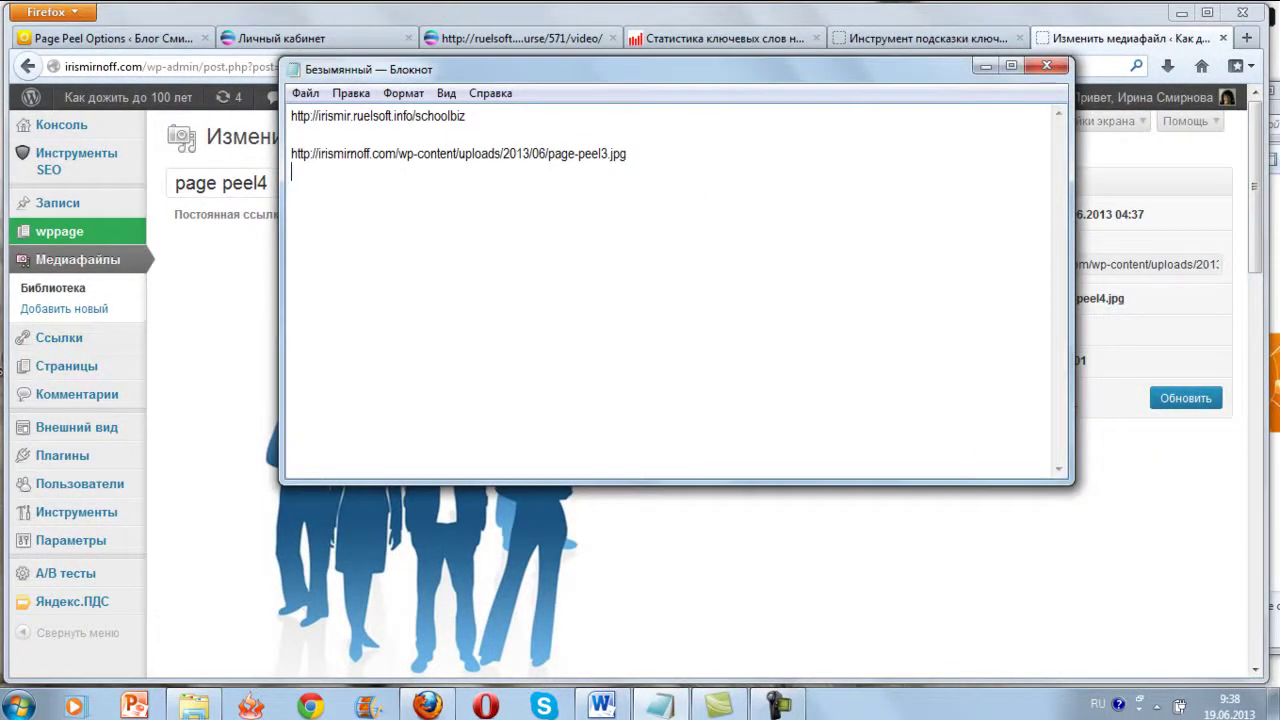
type("http://irismirnoff.com/wp-content/uploads/2013/06/page-peel4.jpg")
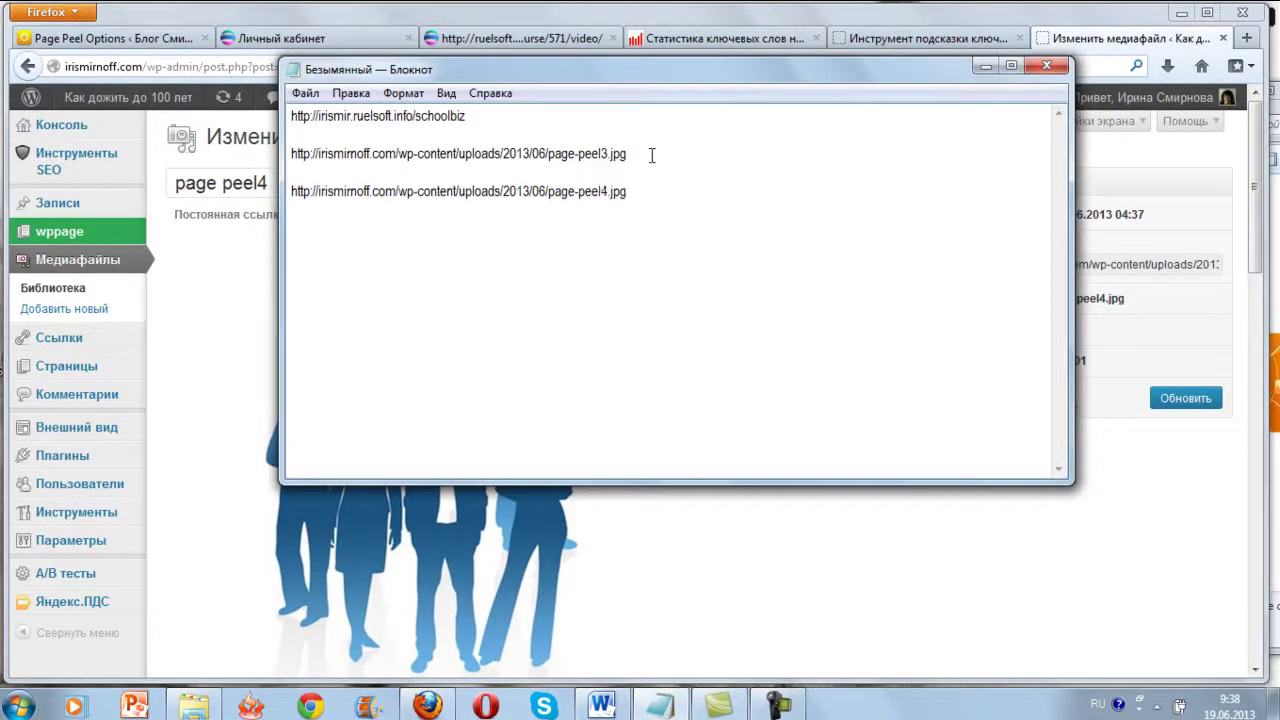
left_click(292, 117)
left_click(985, 67)
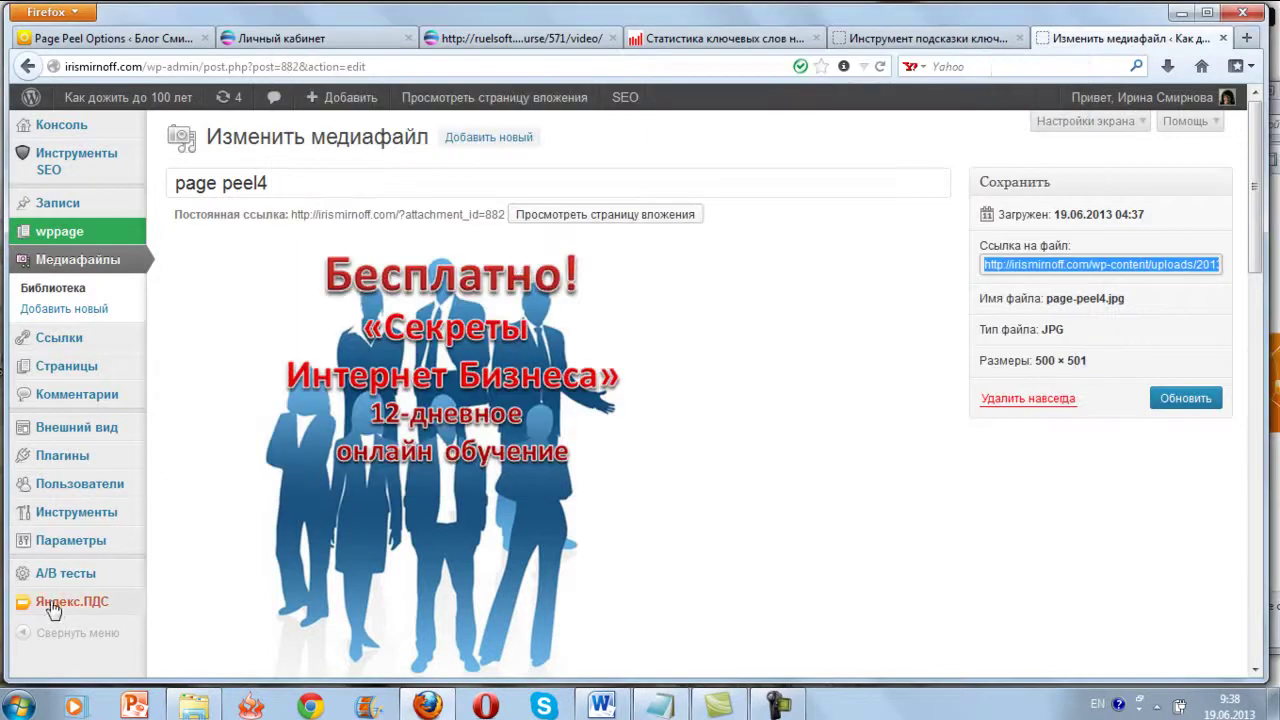
Open the Page Peel plugin settings and copy the schoolbiz link from the Notepad list.
mouse_move(77, 540)
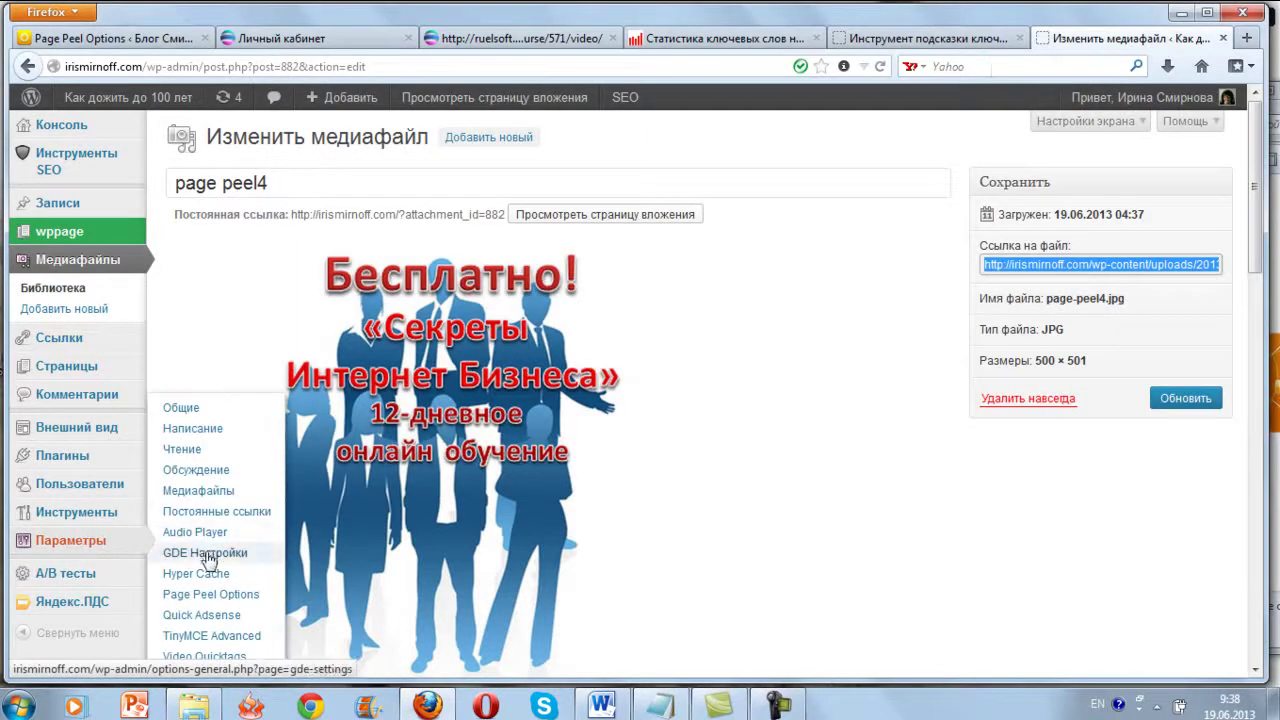
left_click(168, 595)
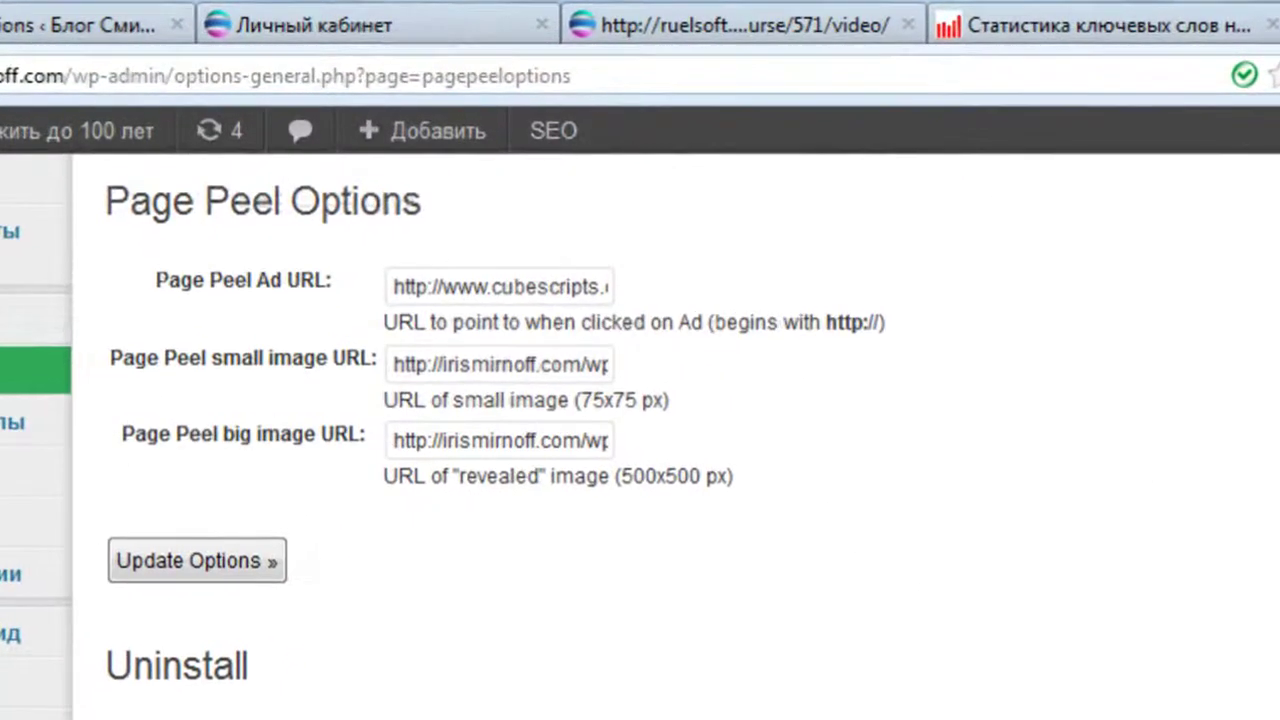
key("alt+Tab")
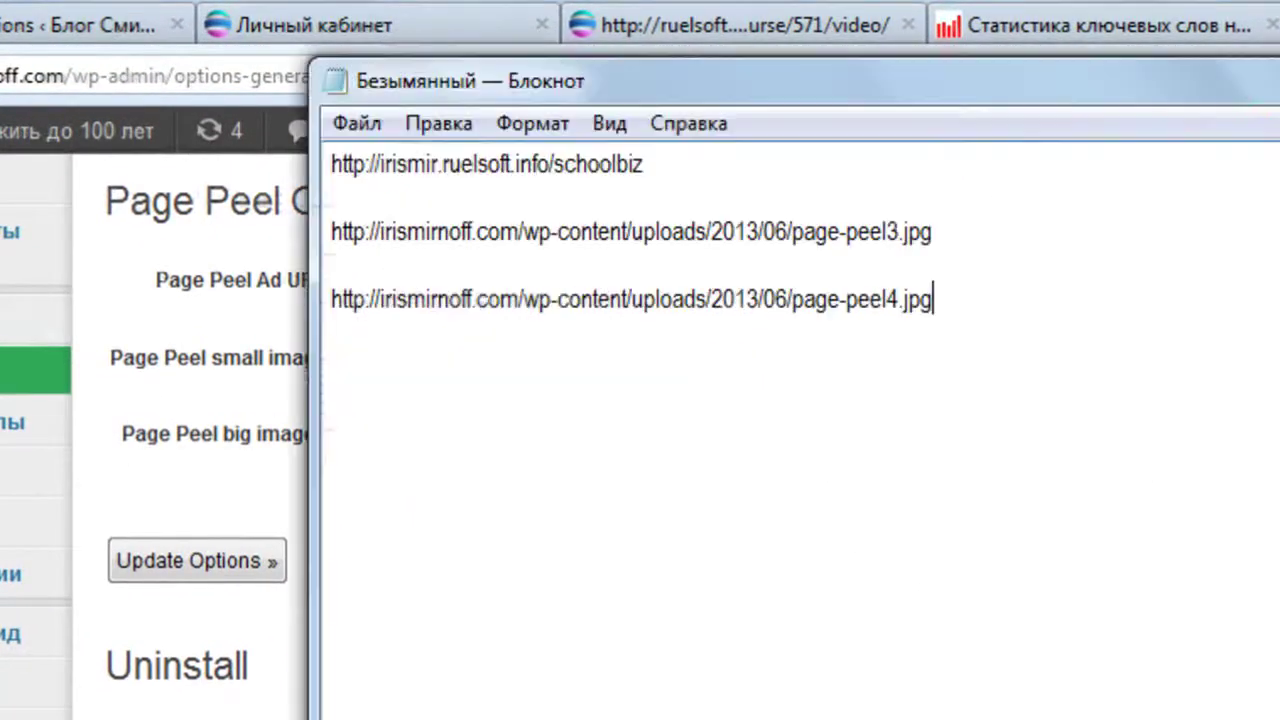
left_click_drag(333, 164, 664, 178)
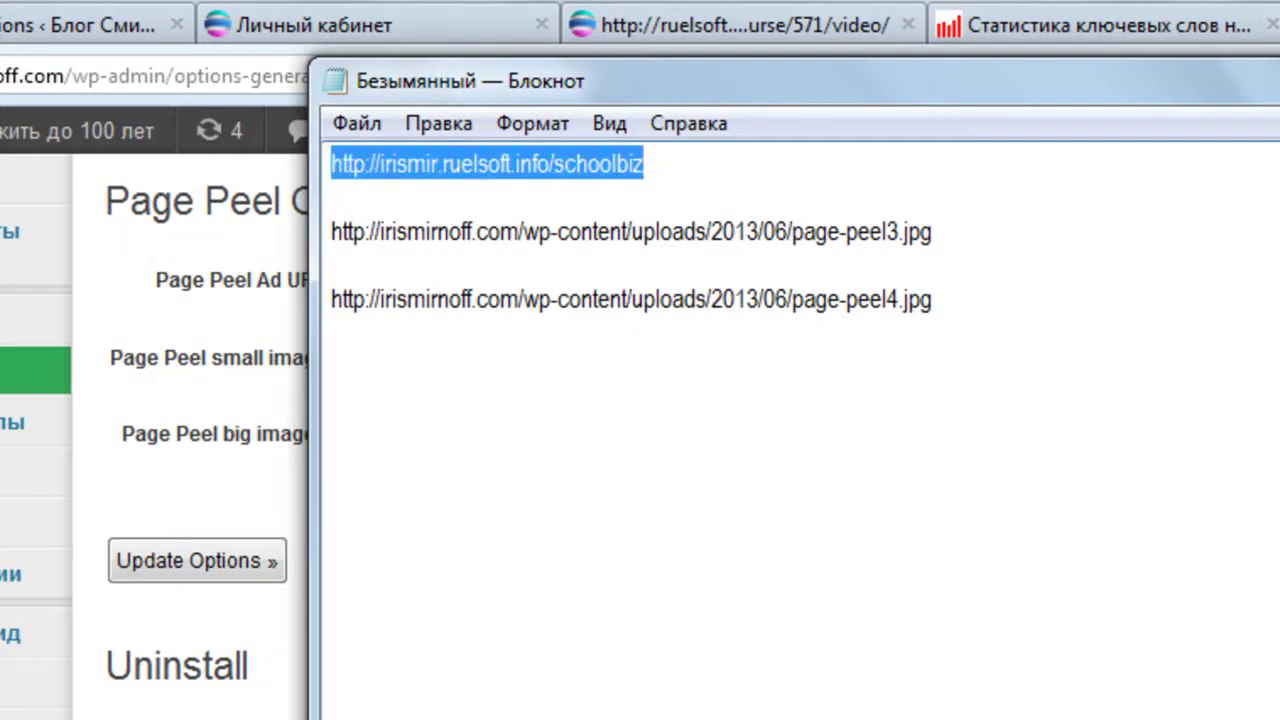
key("alt+Tab")
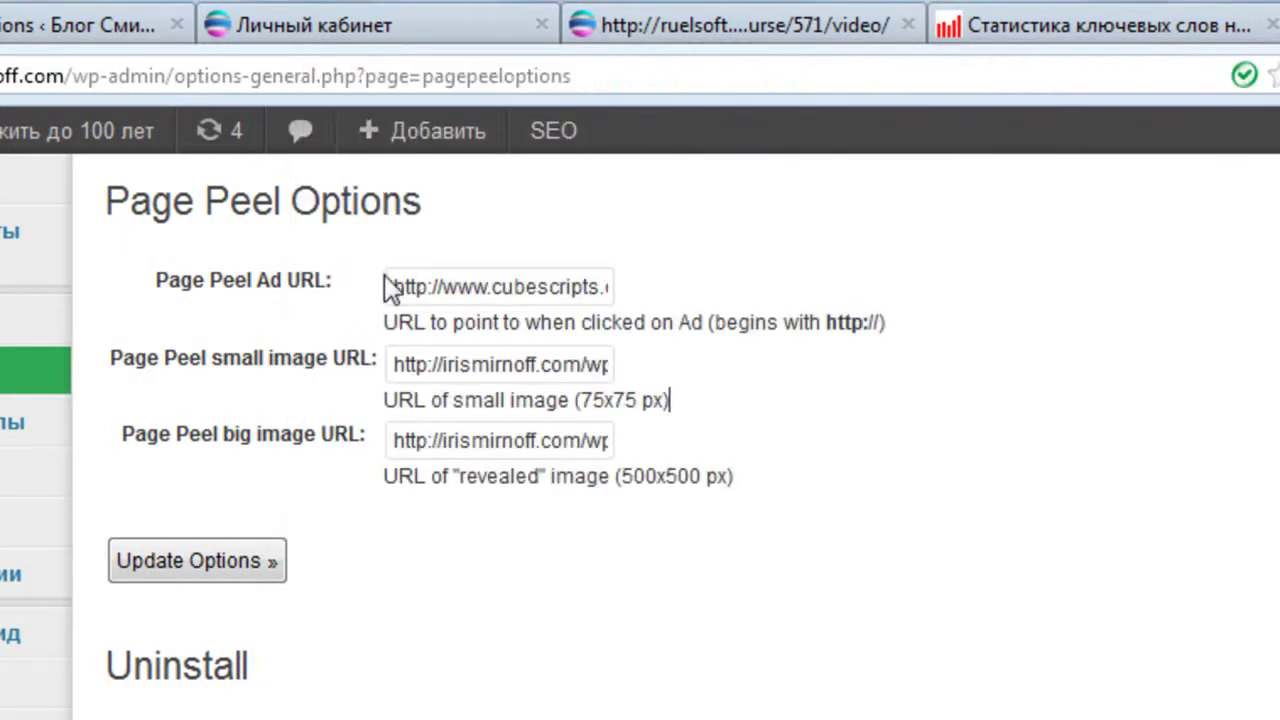
Try to replace the Page Peel Ad URL with the copied schoolbiz link.
left_click_drag(394, 286, 685, 292)
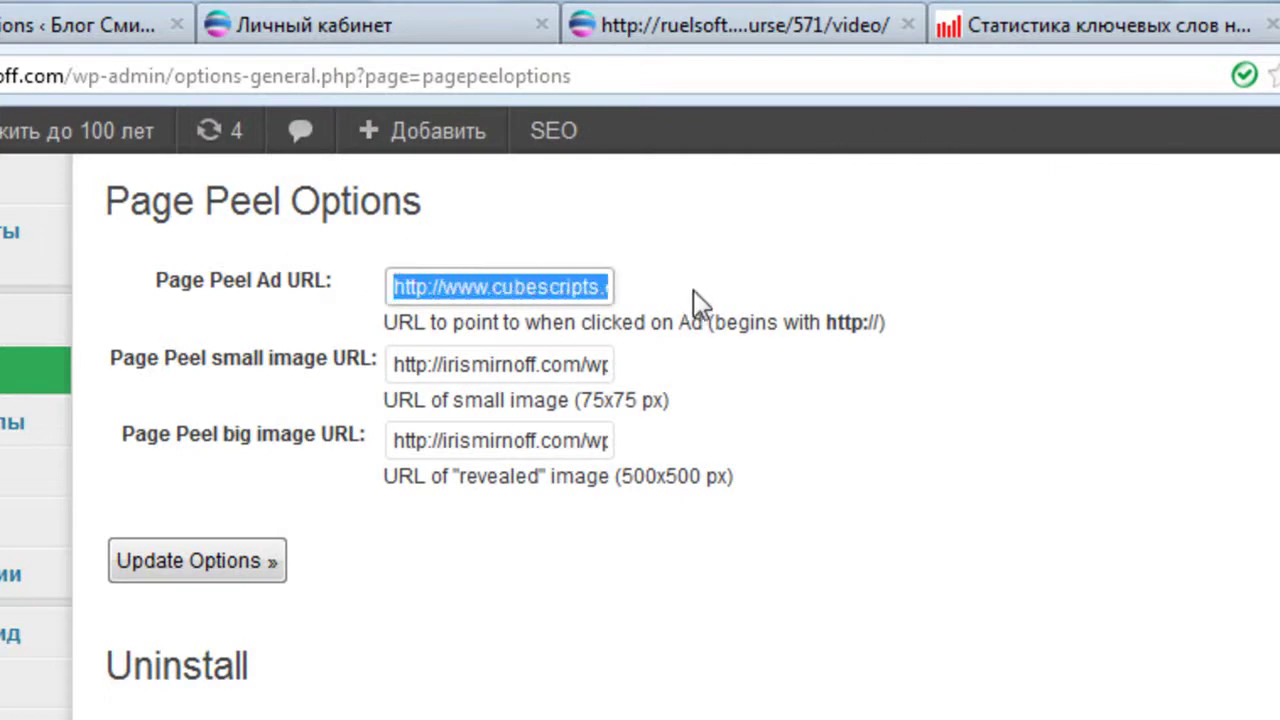
key("ctrl+v")
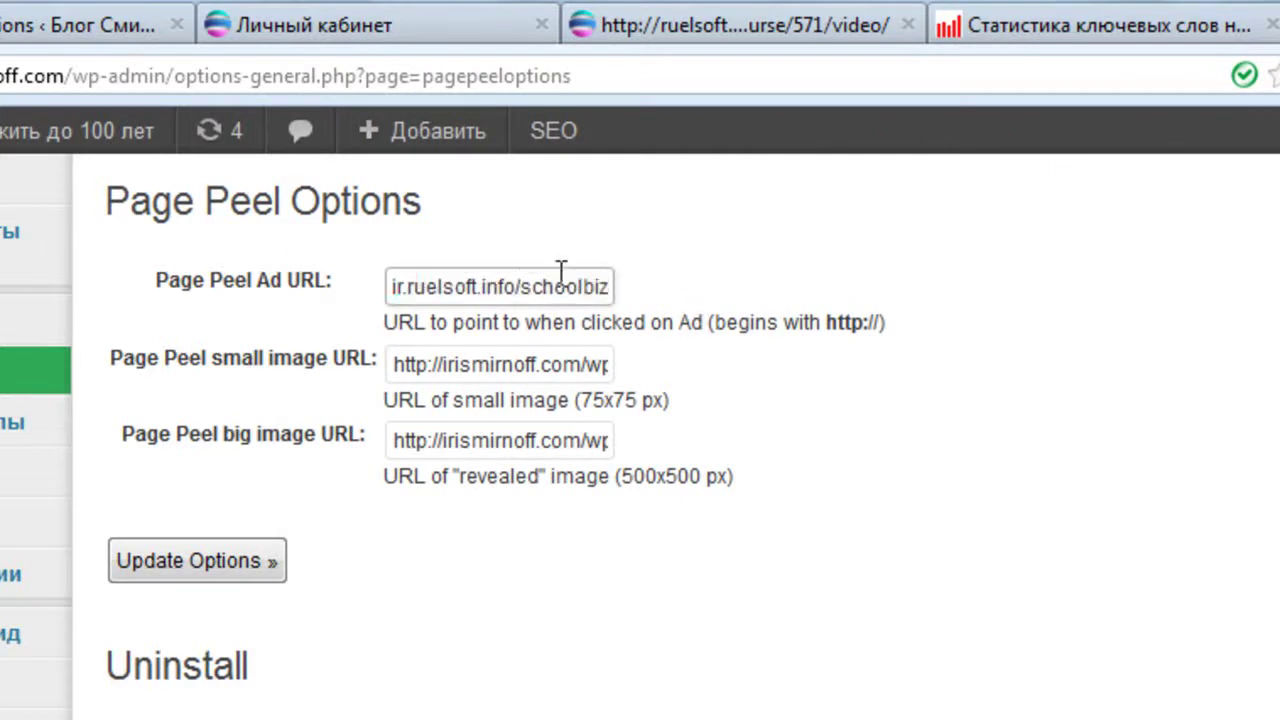
left_click_drag(588, 283, 372, 273)
key("ctrl+v")
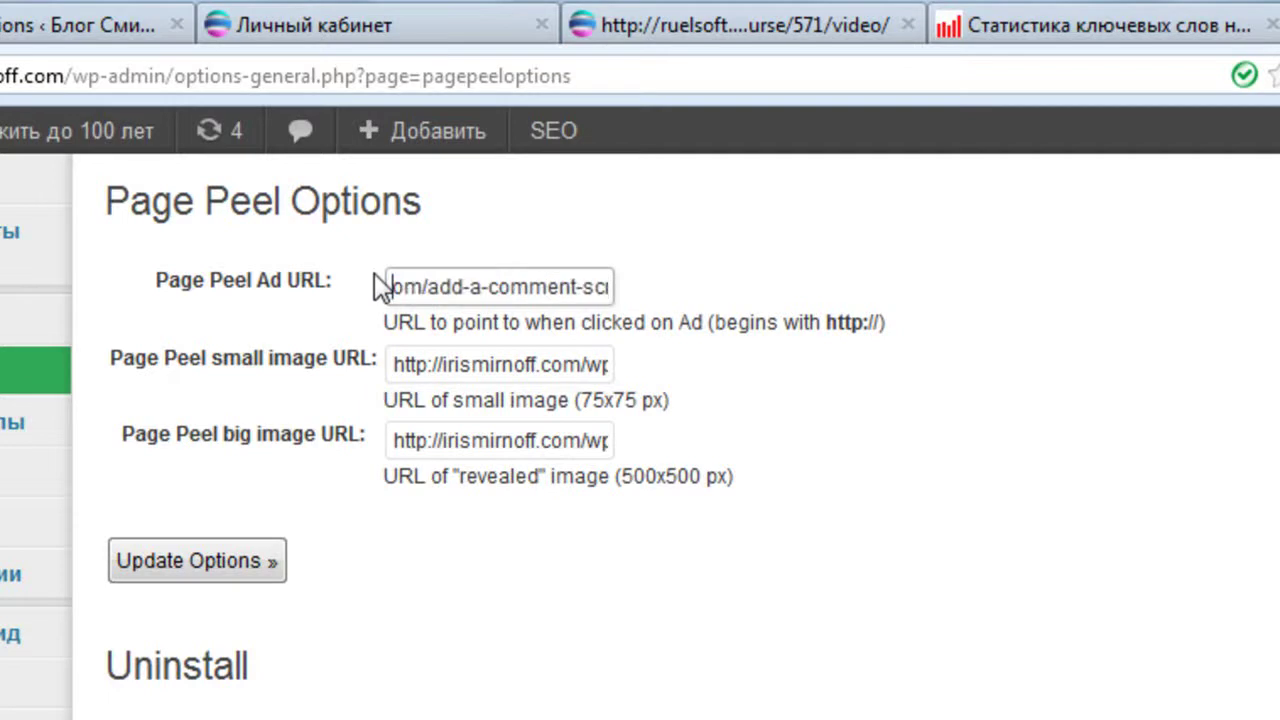
Clear all the text from the Page Peel Ad URL and paste the copied schoolbiz link as its value.
key("Delete")
key("Delete")
key("Delete")
key("Delete")
key("Delete")
key("Delete")
key("Delete")
key("Delete")
key("Delete")
key("Delete")
key("Delete")
key("Delete")
key("Delete")
key("Delete")
key("Delete")
key("Delete")
key("Delete")
key("Delete")
key("Delete")
key("Delete")
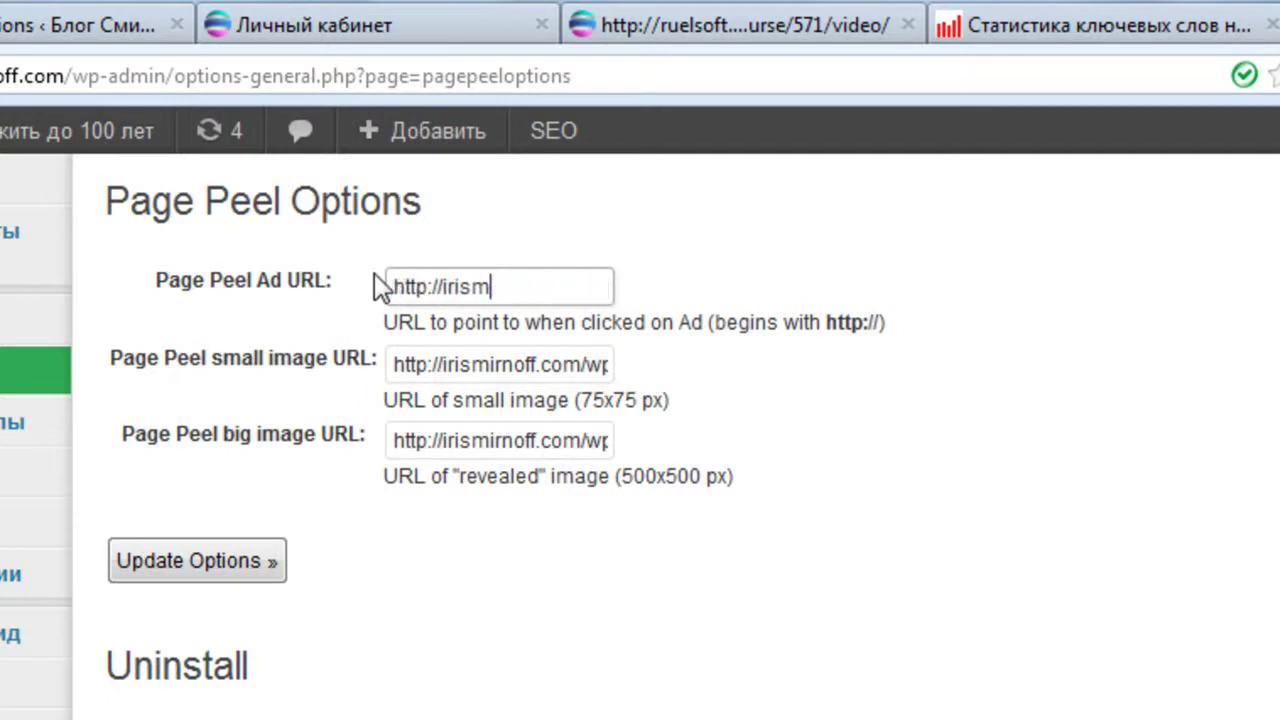
key("BackSpace")
key("BackSpace")
key("BackSpace")
key("BackSpace")
key("BackSpace")
key("BackSpace")
key("BackSpace")
key("BackSpace")
key("BackSpace")
key("BackSpace")
key("BackSpace")
key("BackSpace")
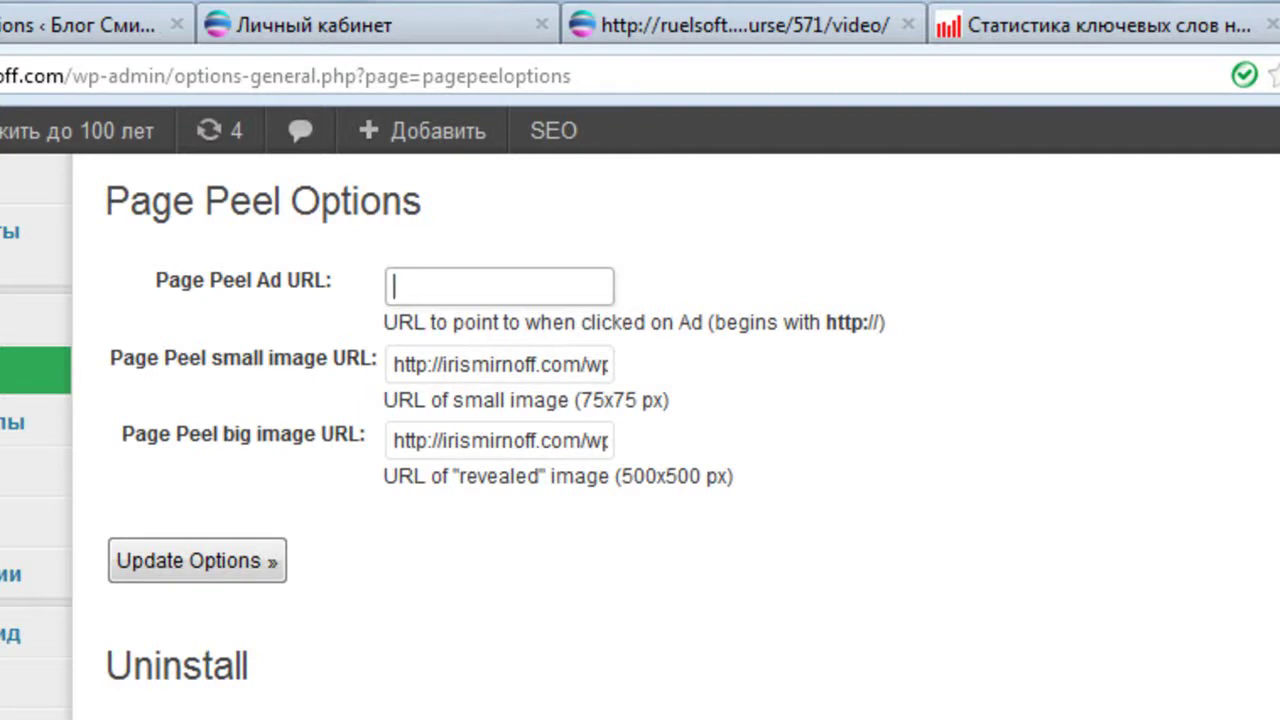
key("ctrl+v")
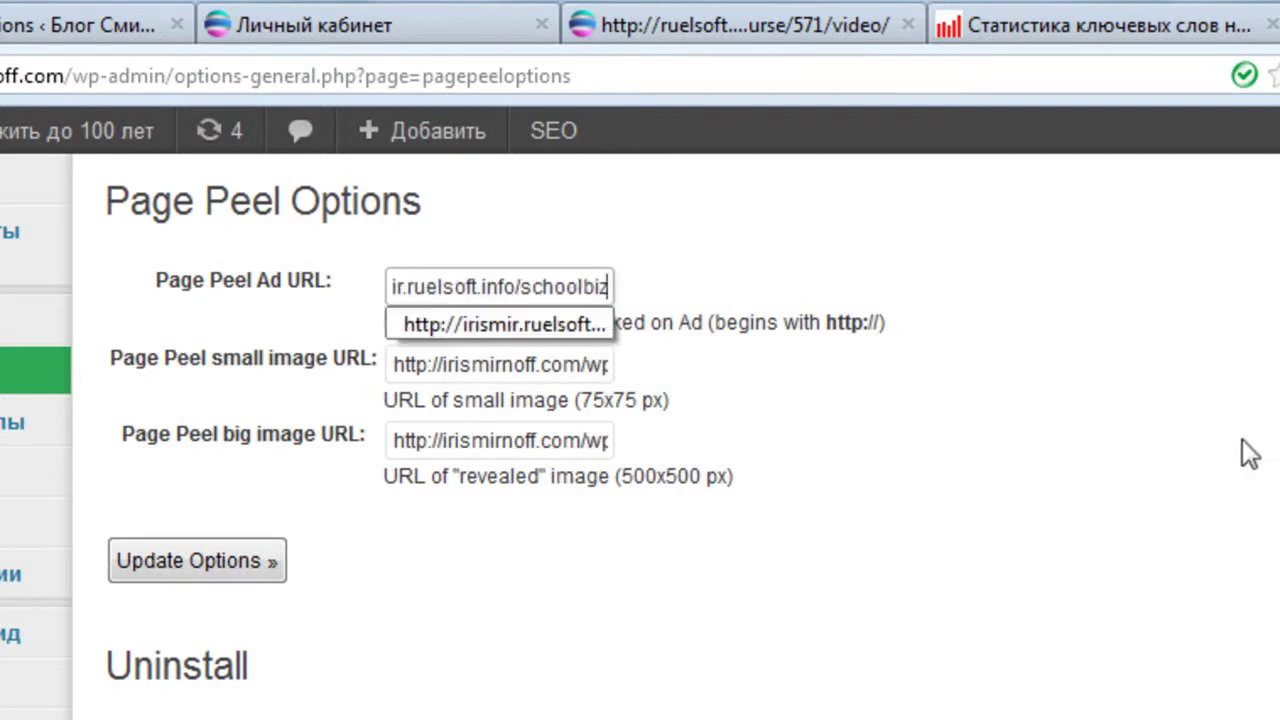
left_click(1075, 481)
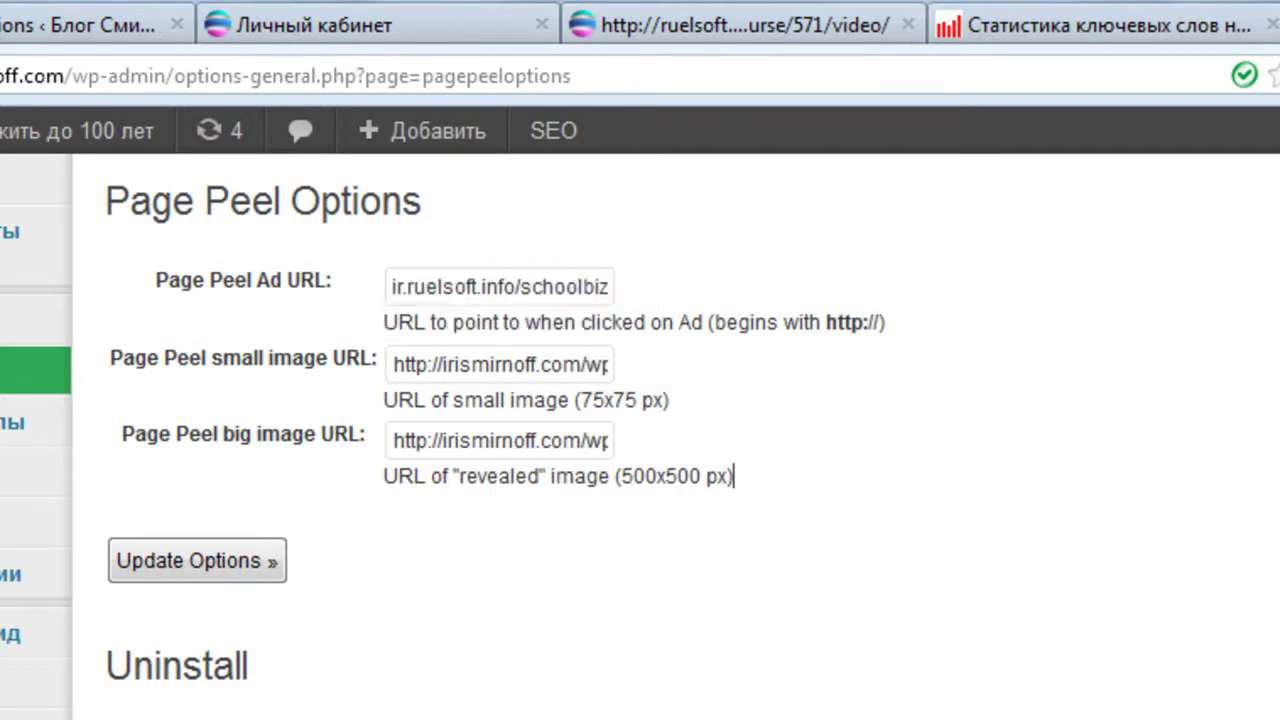
Replace the Page Peel small image URL with the page-peel3.jpg link copied from Notepad.
key("alt+Tab")
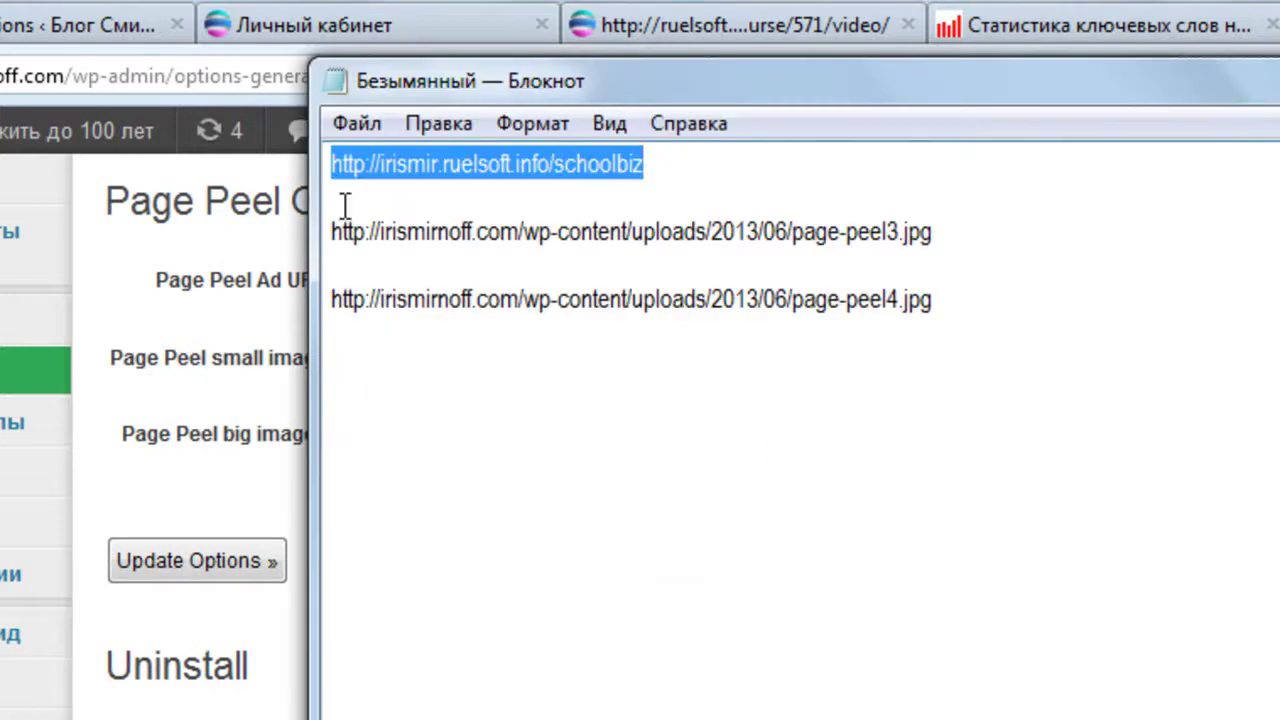
left_click_drag(330, 232, 994, 232)
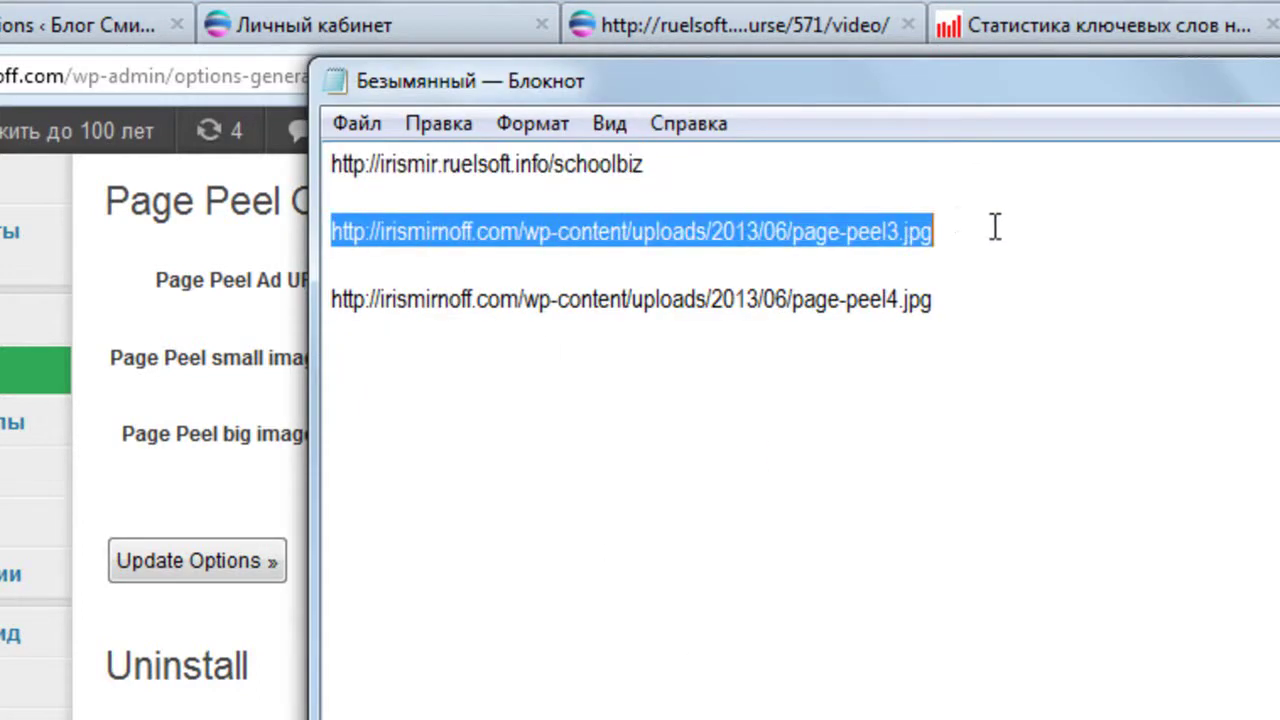
key("alt+Tab")
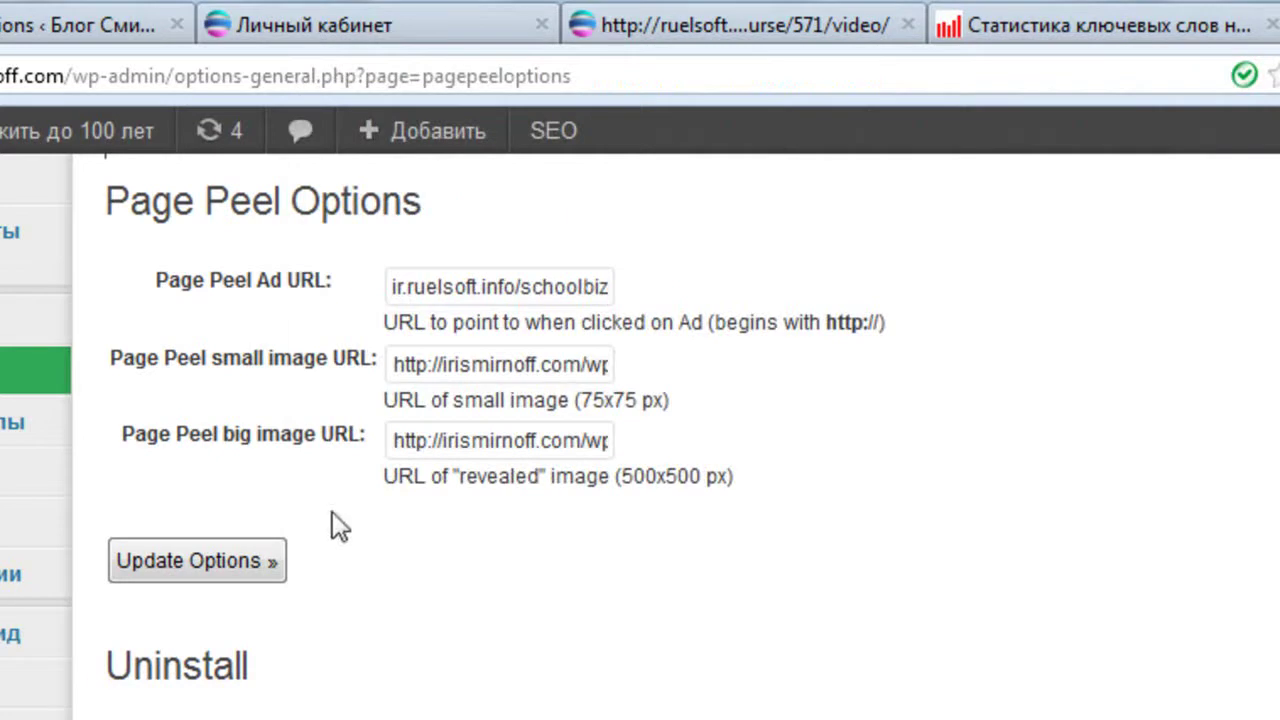
left_click(393, 360)
left_click_drag(393, 360, 694, 349)
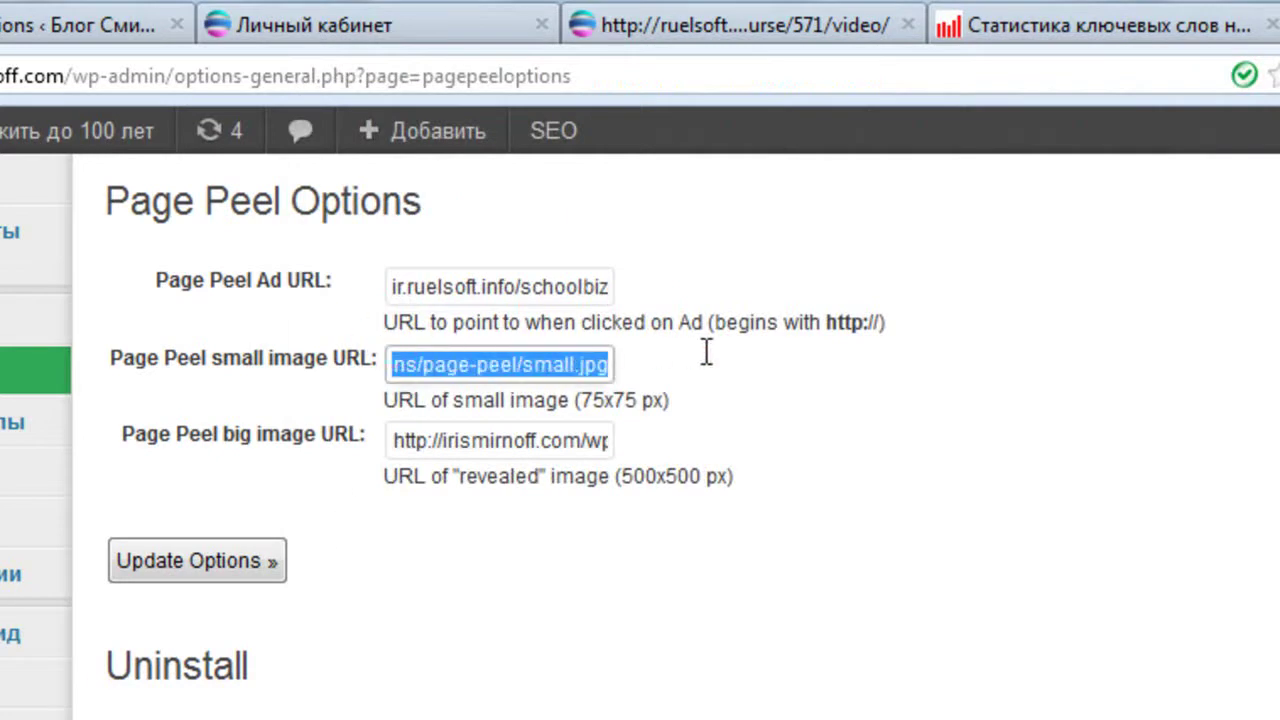
key("BackSpace")
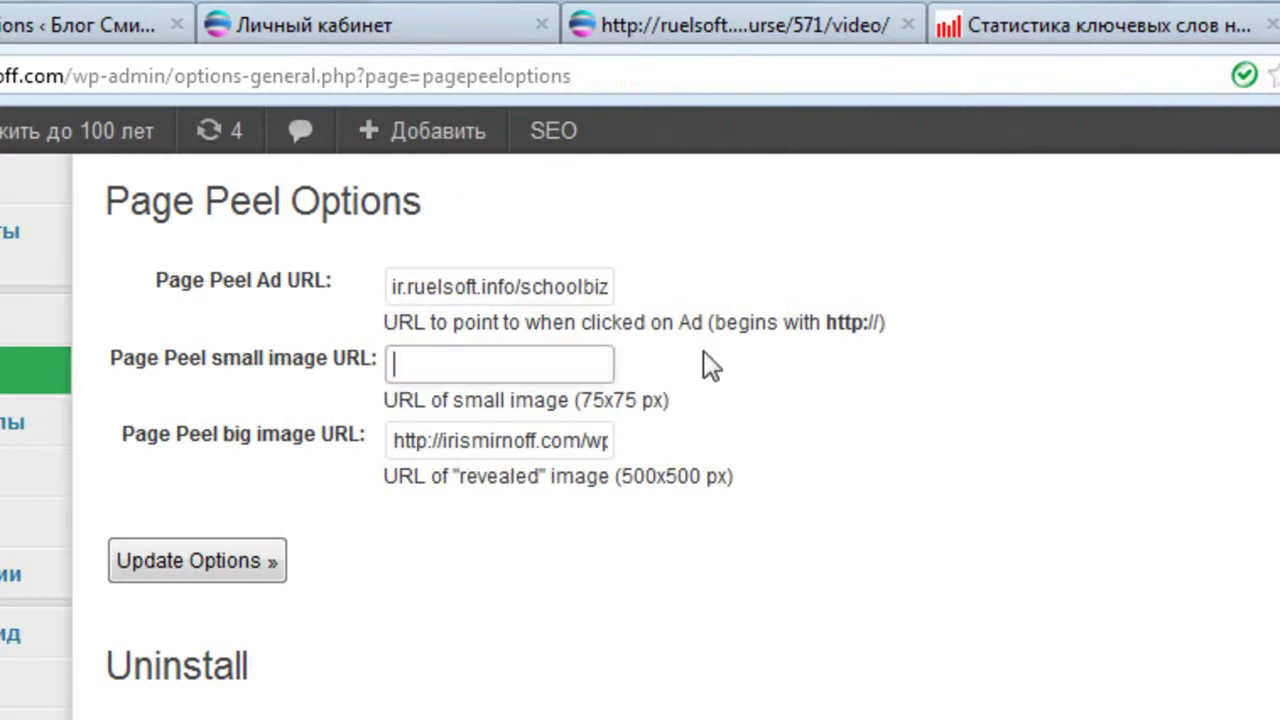
key("ctrl+v")
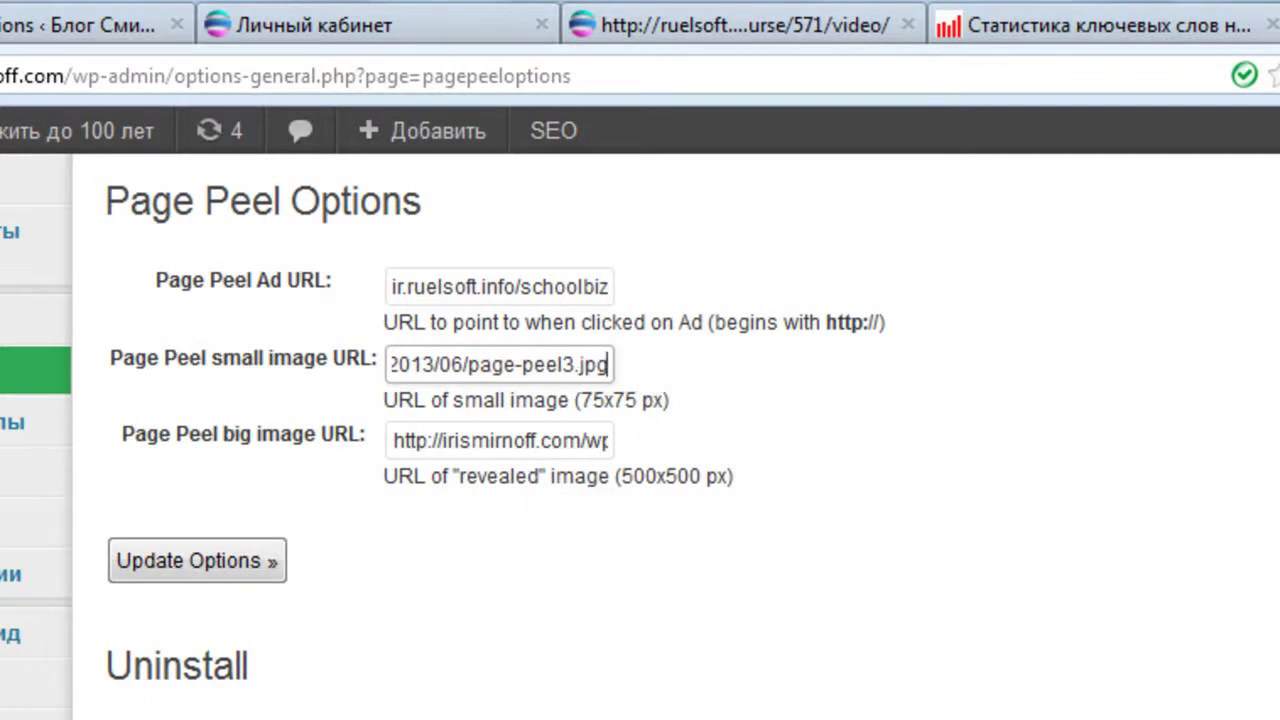
Replace the Page Peel big image URL with the page-peel4.jpg link copied from Notepad and save the plugin options.
key("alt+Tab")
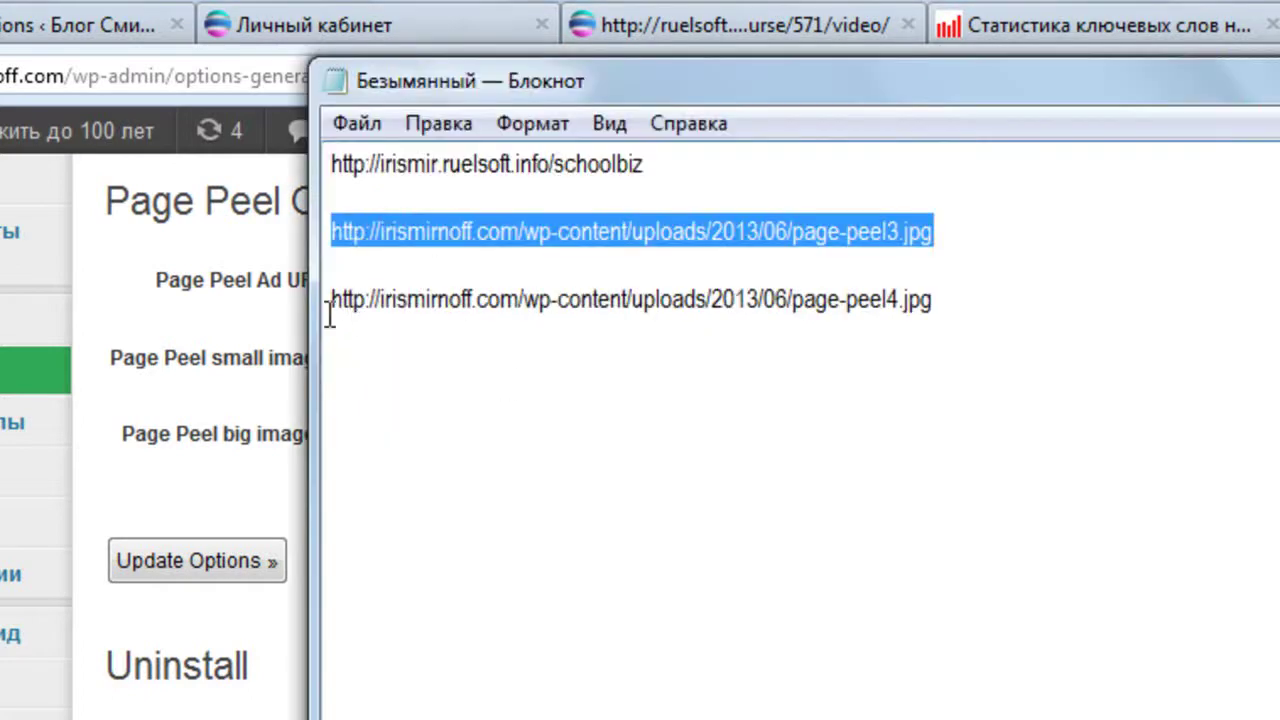
left_click_drag(332, 301, 1086, 332)
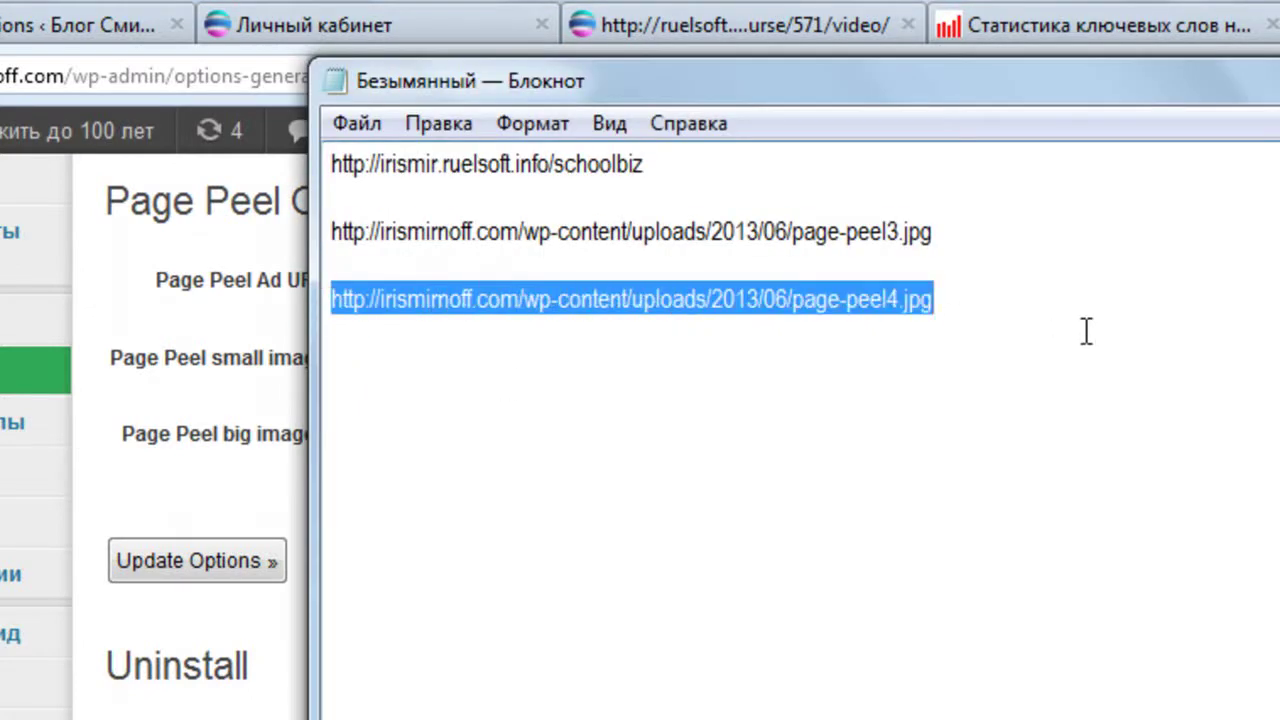
key("alt+Tab")
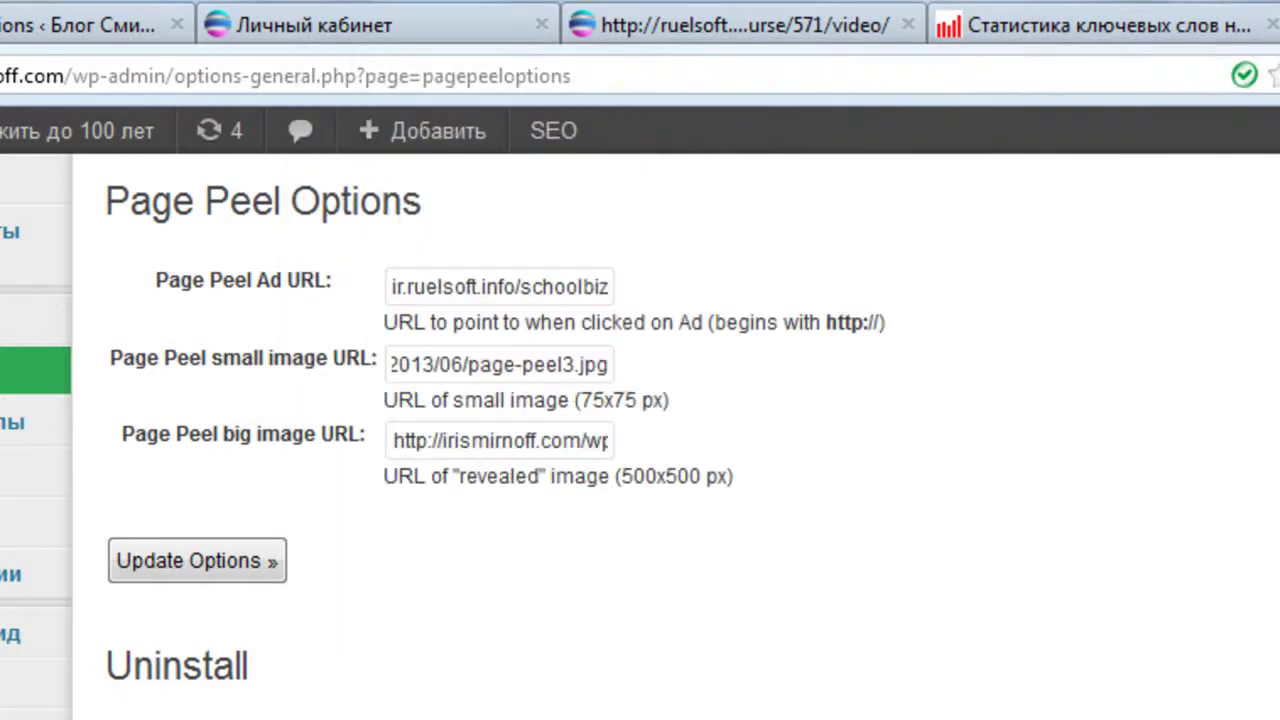
left_click(393, 437)
left_click_drag(393, 437, 700, 428)
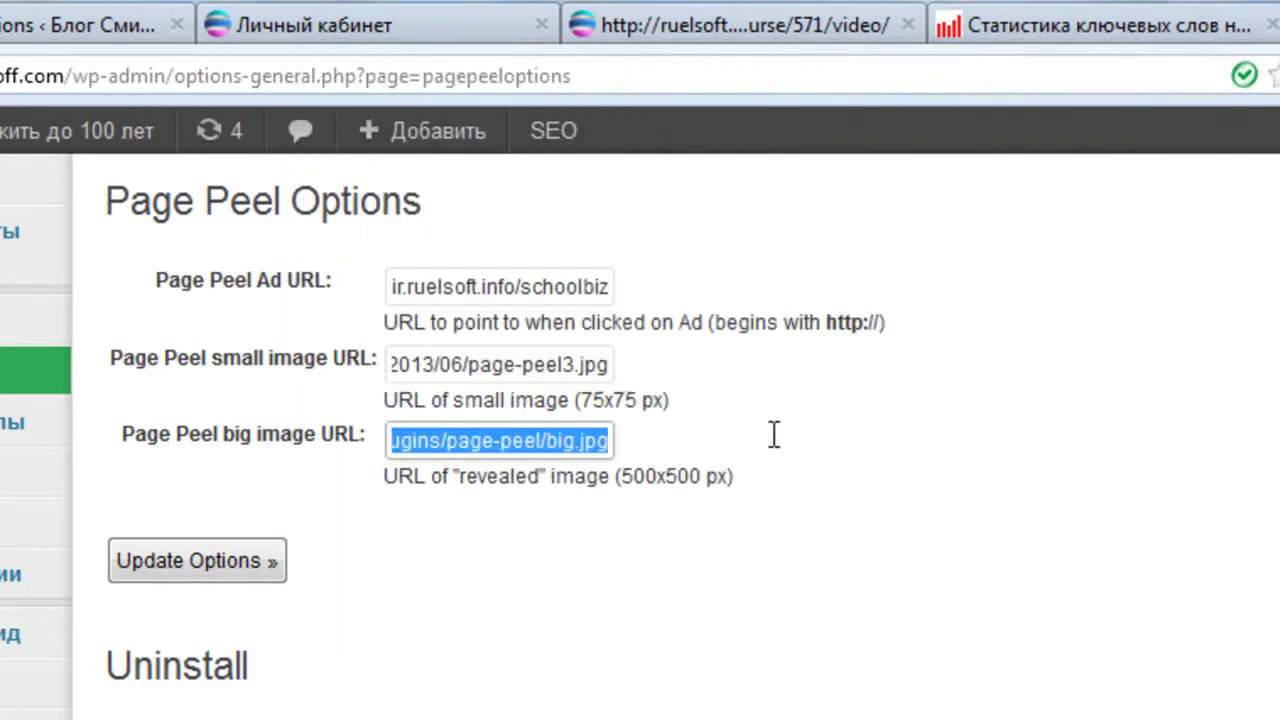
key("BackSpace")
key("ctrl+v")
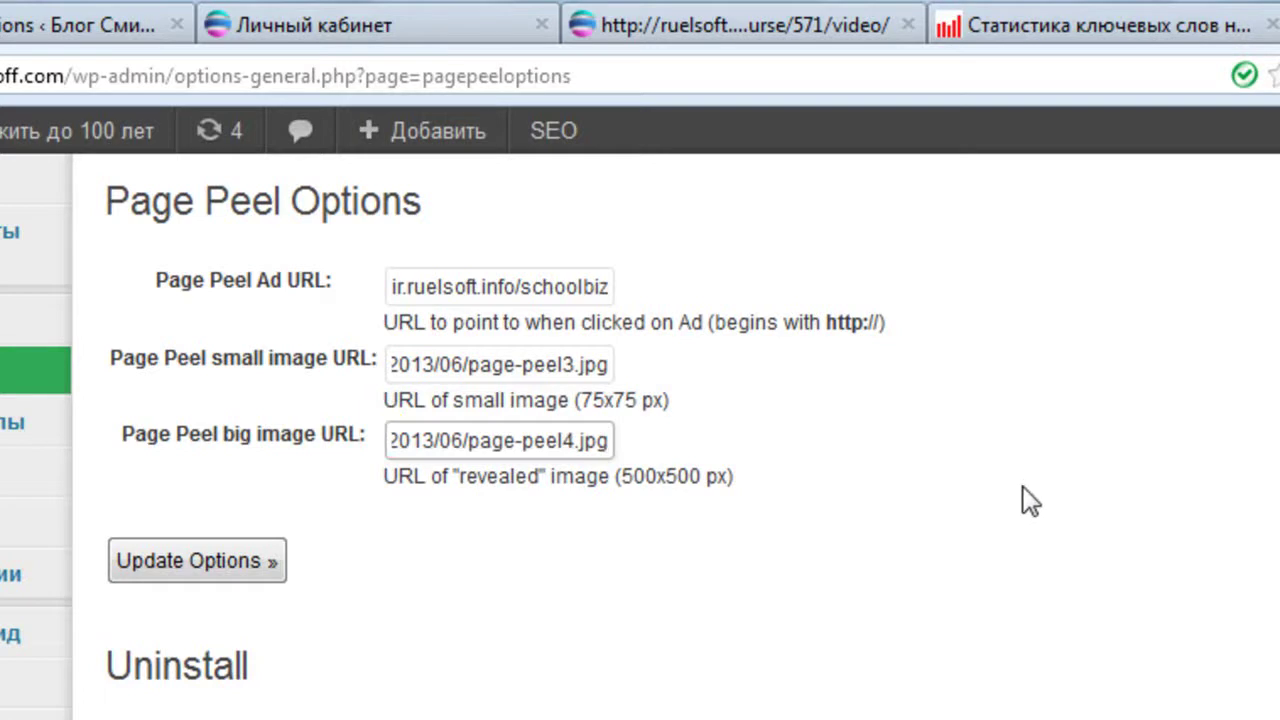
left_click(186, 560)
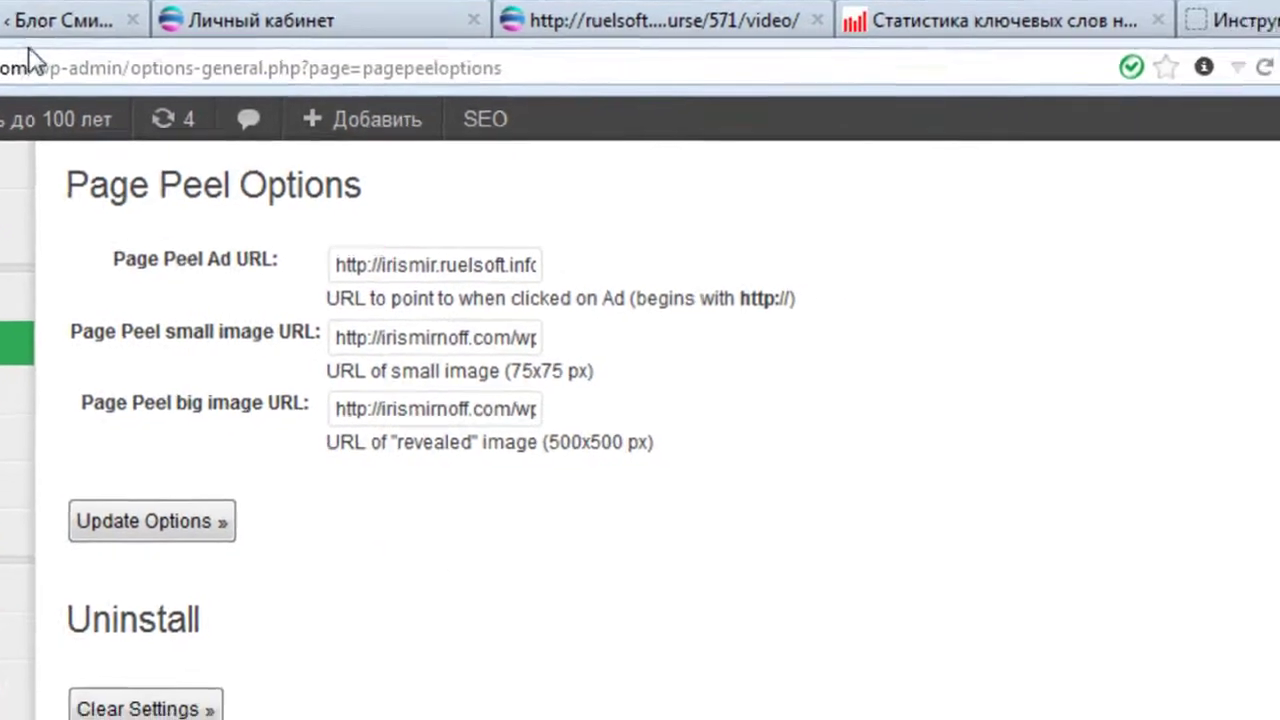
Check the page peel on the other open blog by unfolding its corner, following the ad link and returning to the blog.
left_click(65, 20)
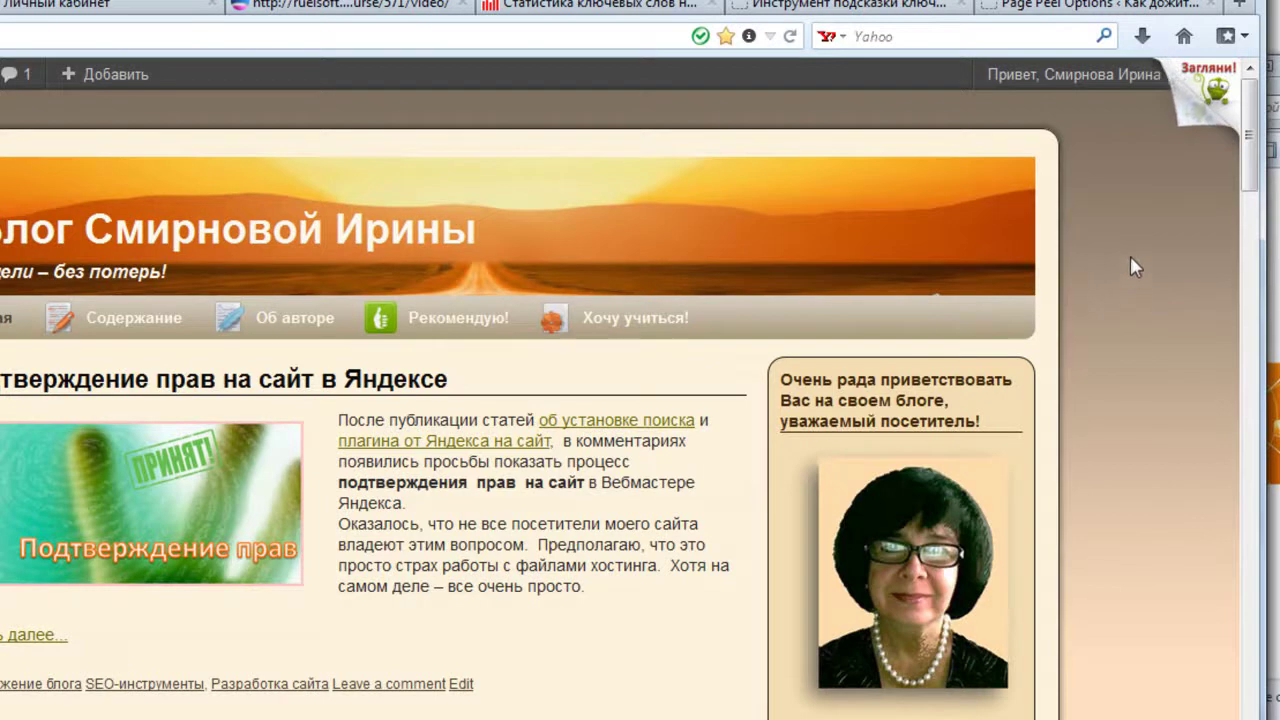
mouse_move(1214, 95)
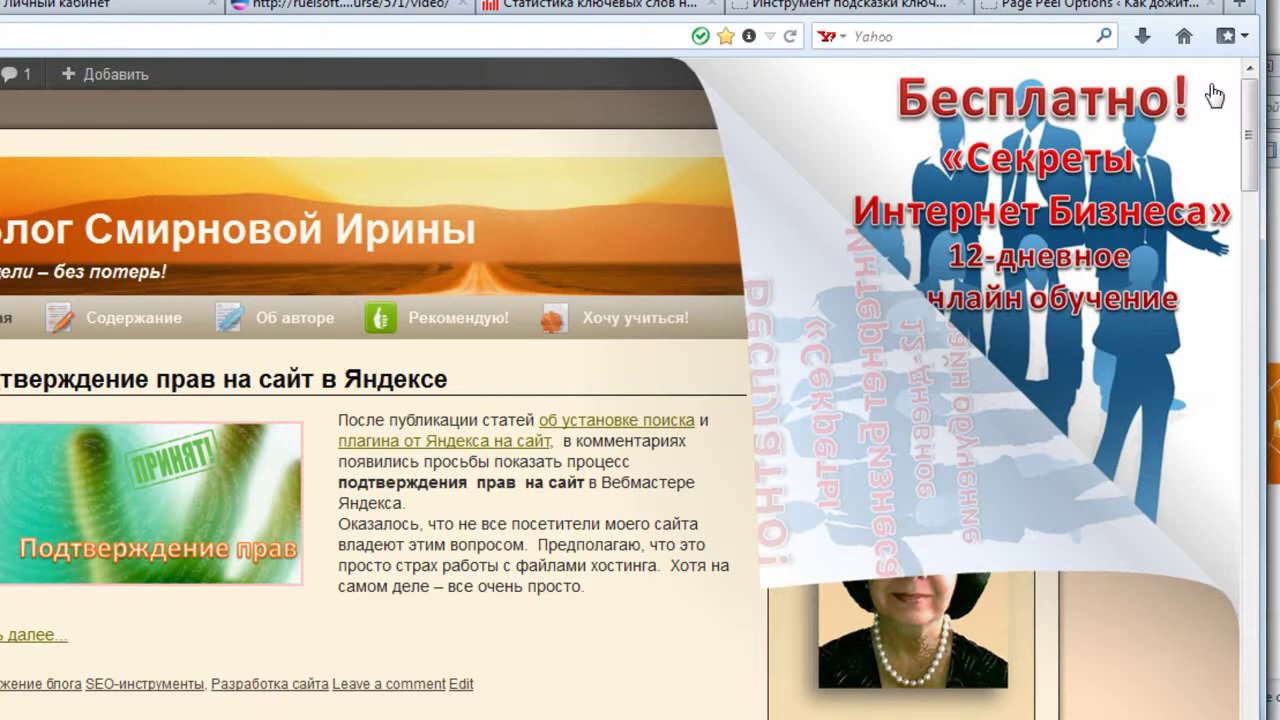
left_click(1186, 148)
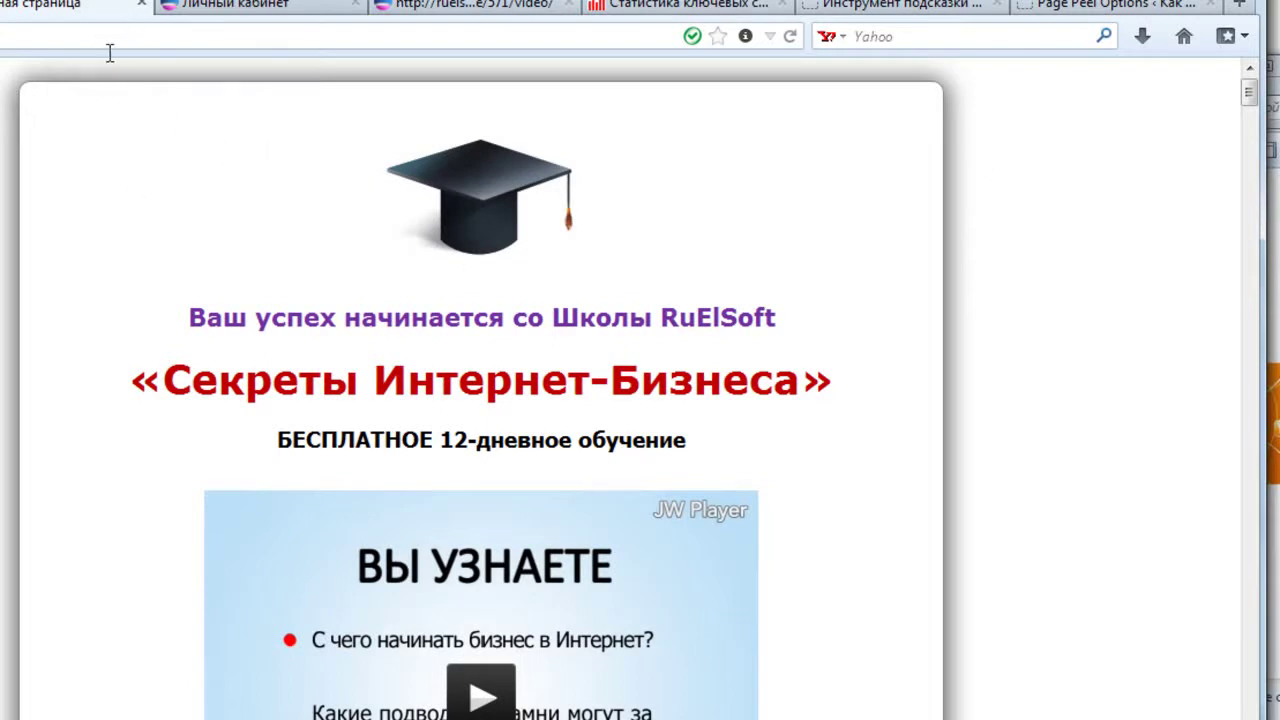
left_click(146, 10)
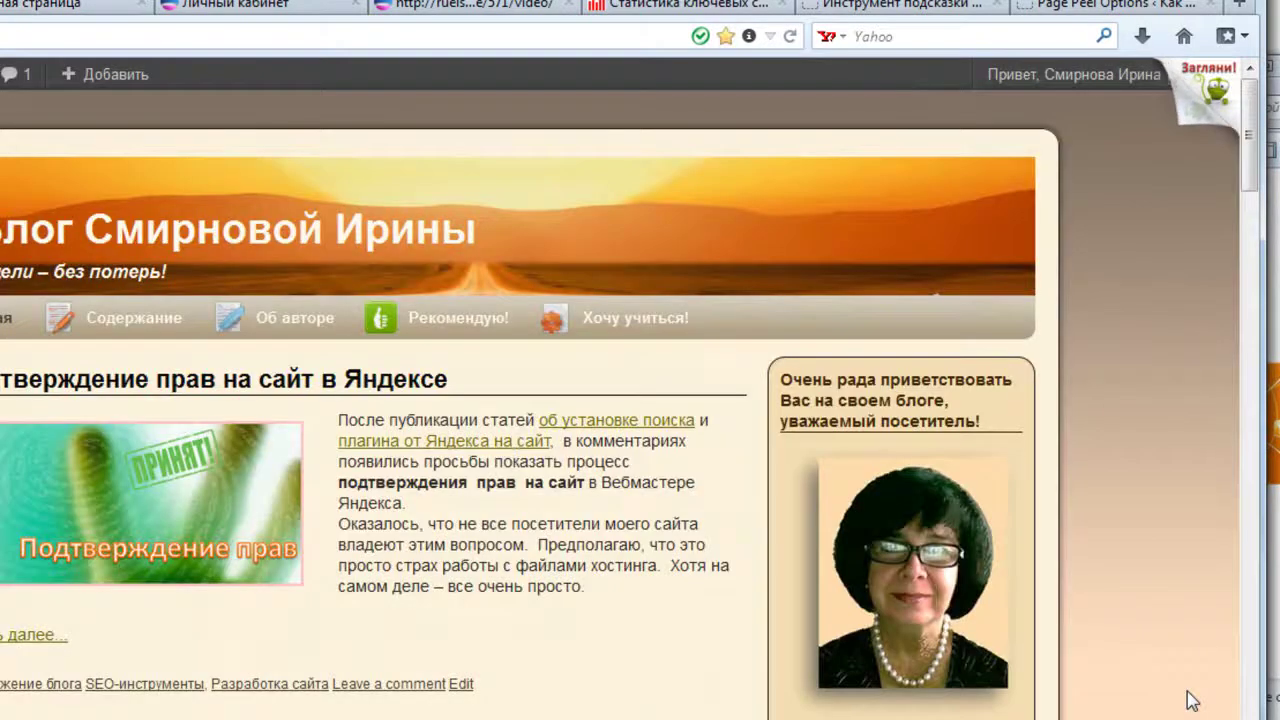